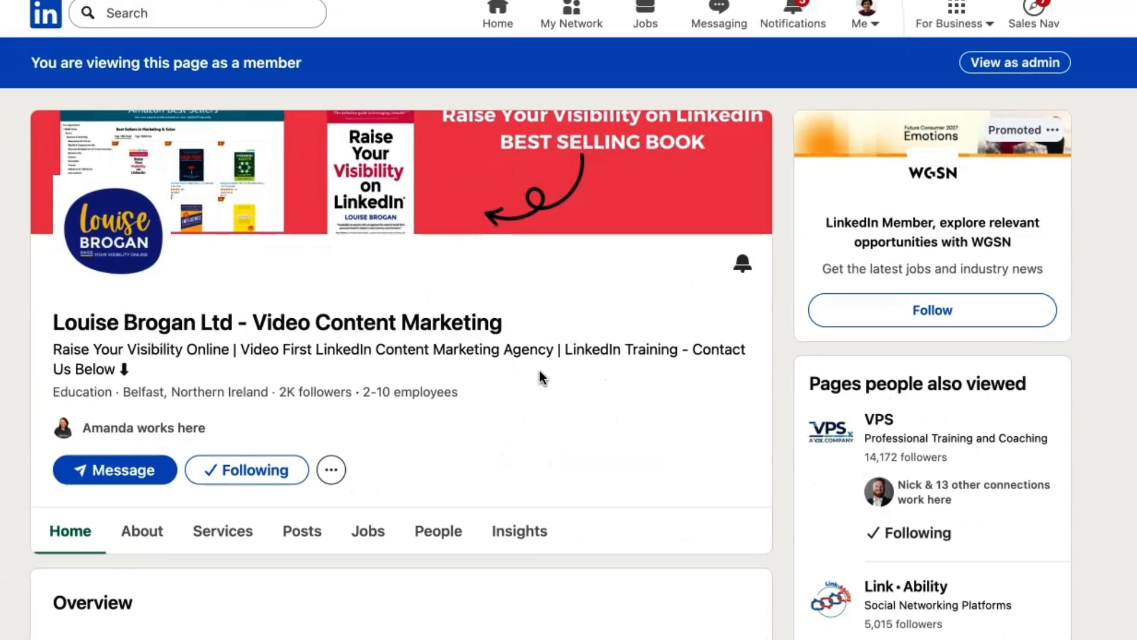
- Examine the example company page's Services section, including its overview, availability, pricing, services provided and media
{"action": "scroll", "coordinate": [575, 418], "scroll_direction": "down", "scroll_amount": 2}
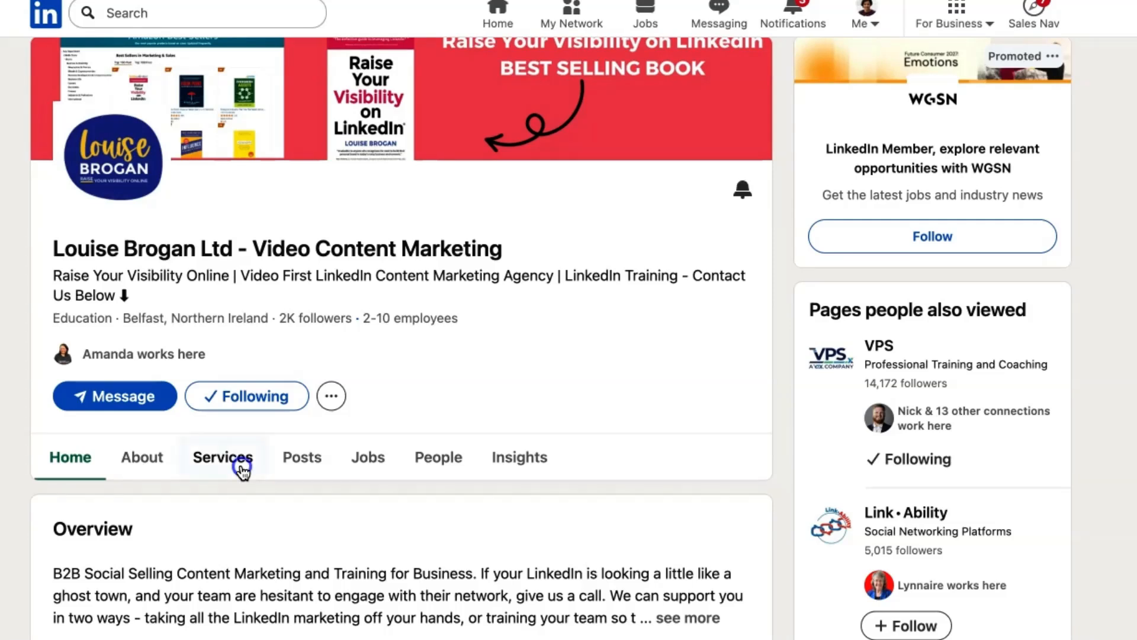
{"action": "left_click", "coordinate": [242, 465]}
{"action": "scroll", "coordinate": [592, 460], "scroll_direction": "down", "scroll_amount": 4}
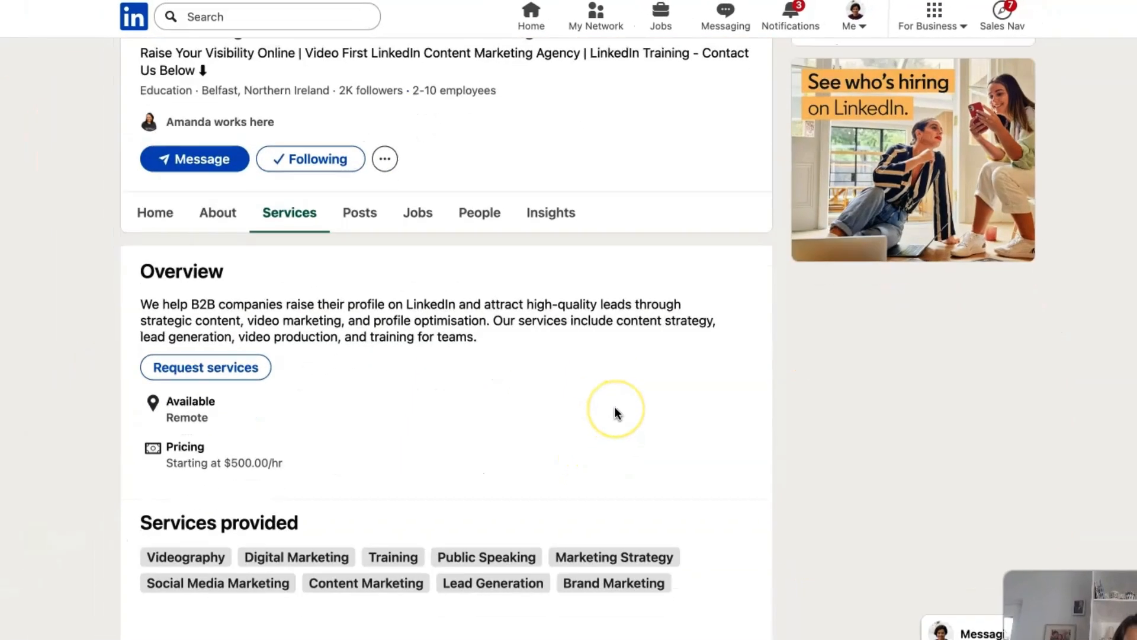
{"action": "scroll", "coordinate": [615, 409], "scroll_direction": "down", "scroll_amount": 3}
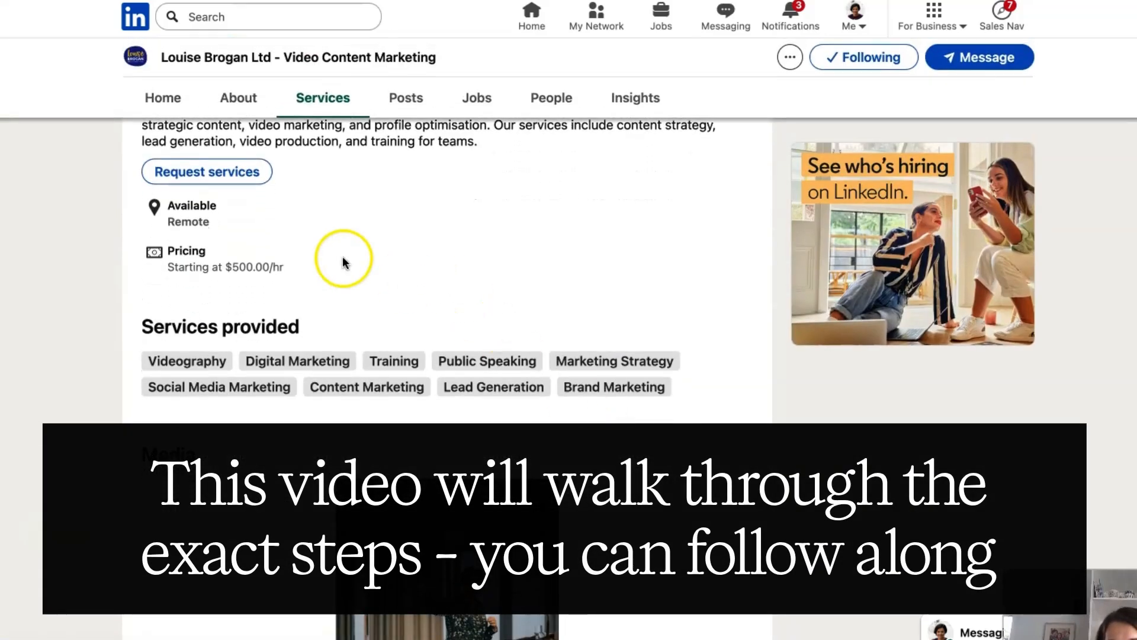
{"action": "scroll", "coordinate": [346, 262], "scroll_direction": "up", "scroll_amount": 2}
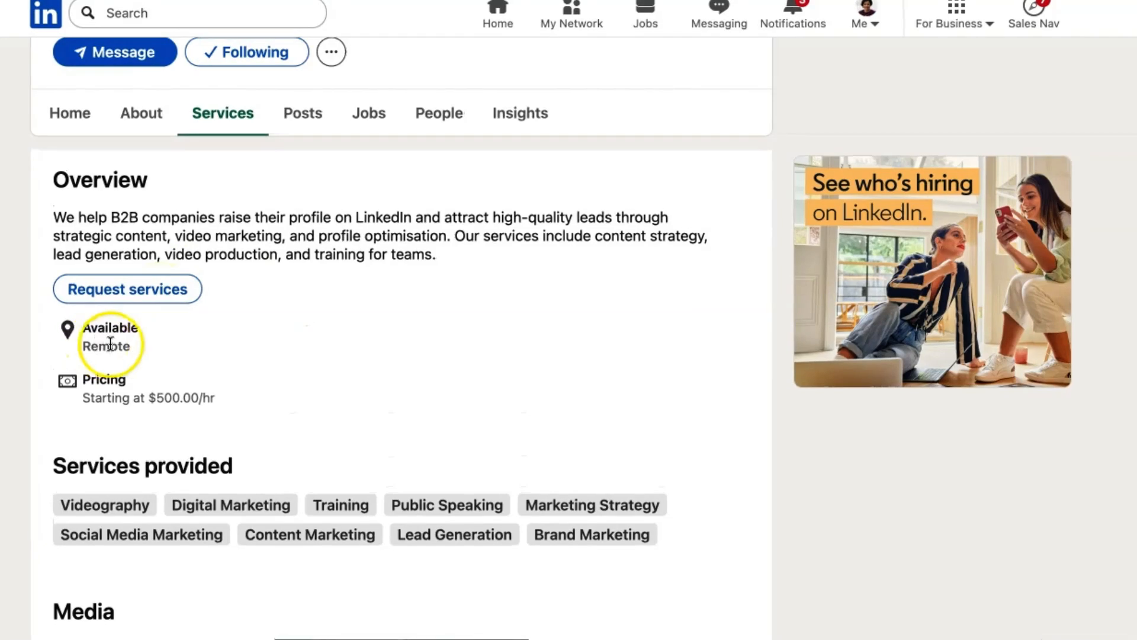
{"action": "scroll", "coordinate": [371, 385], "scroll_direction": "down", "scroll_amount": 3}
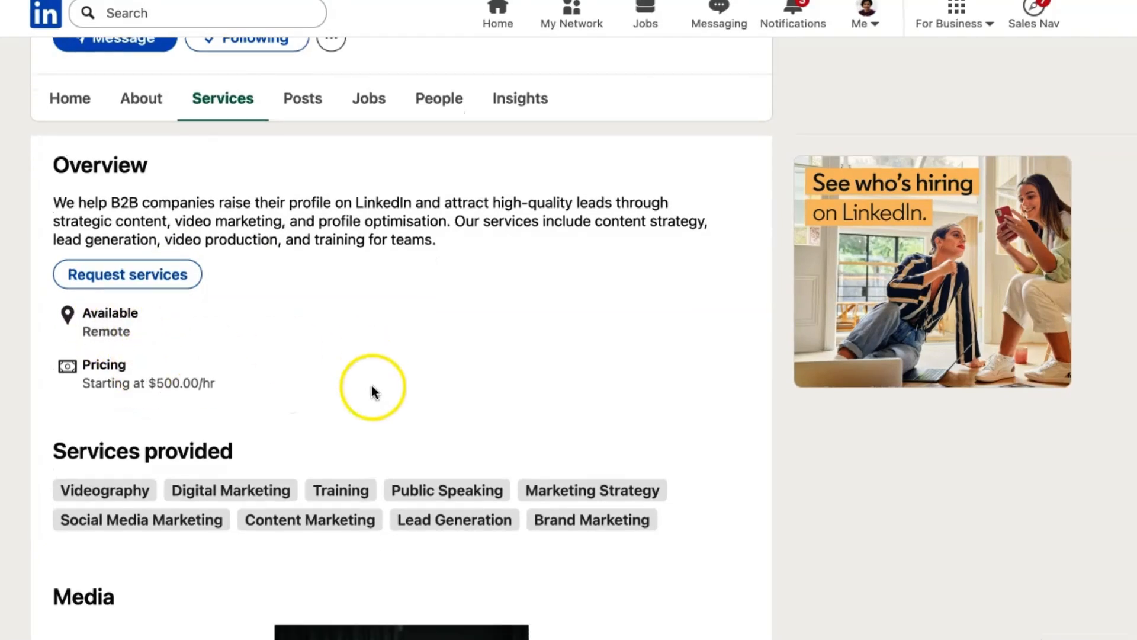
{"action": "scroll", "coordinate": [199, 473], "scroll_direction": "down", "scroll_amount": 5}
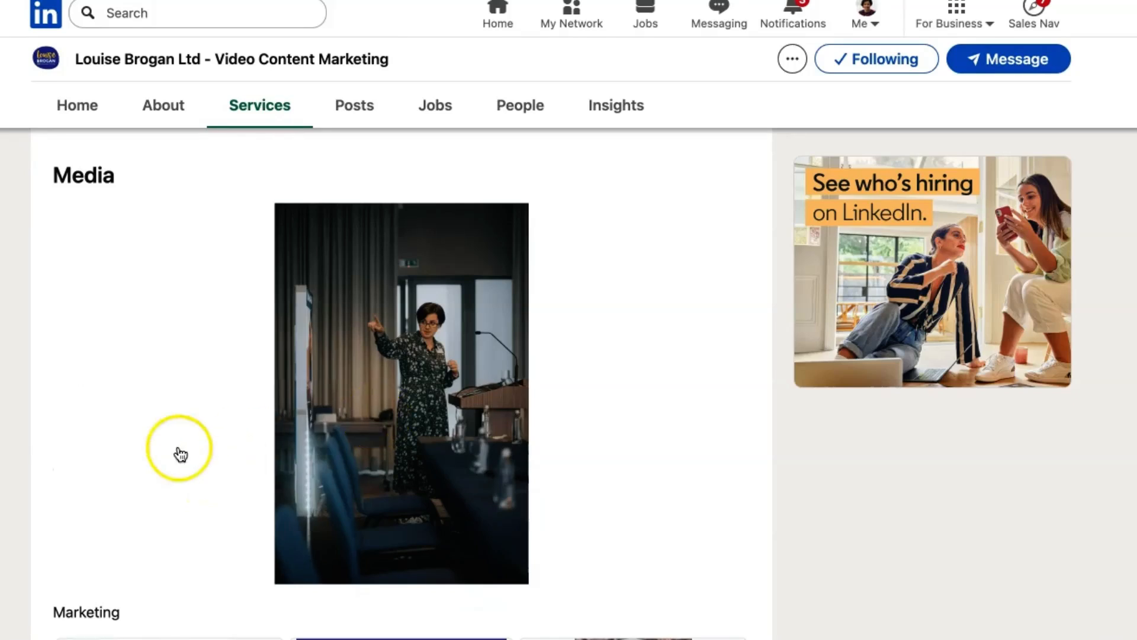
{"action": "scroll", "coordinate": [133, 457], "scroll_direction": "down", "scroll_amount": 2}
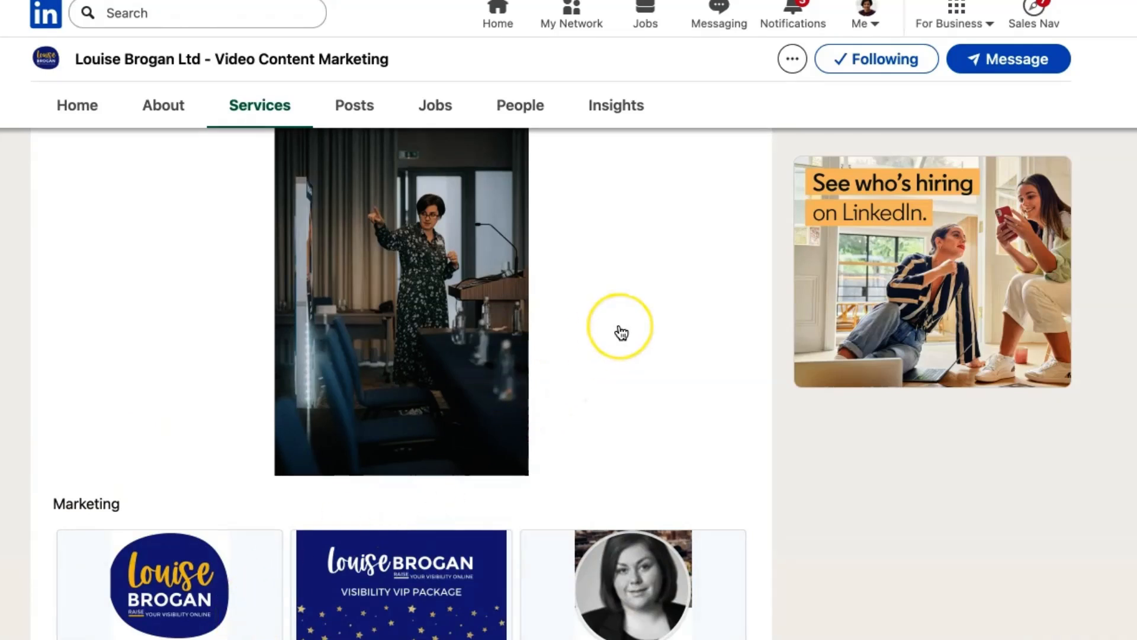
{"action": "scroll", "coordinate": [619, 332], "scroll_direction": "up", "scroll_amount": 15}
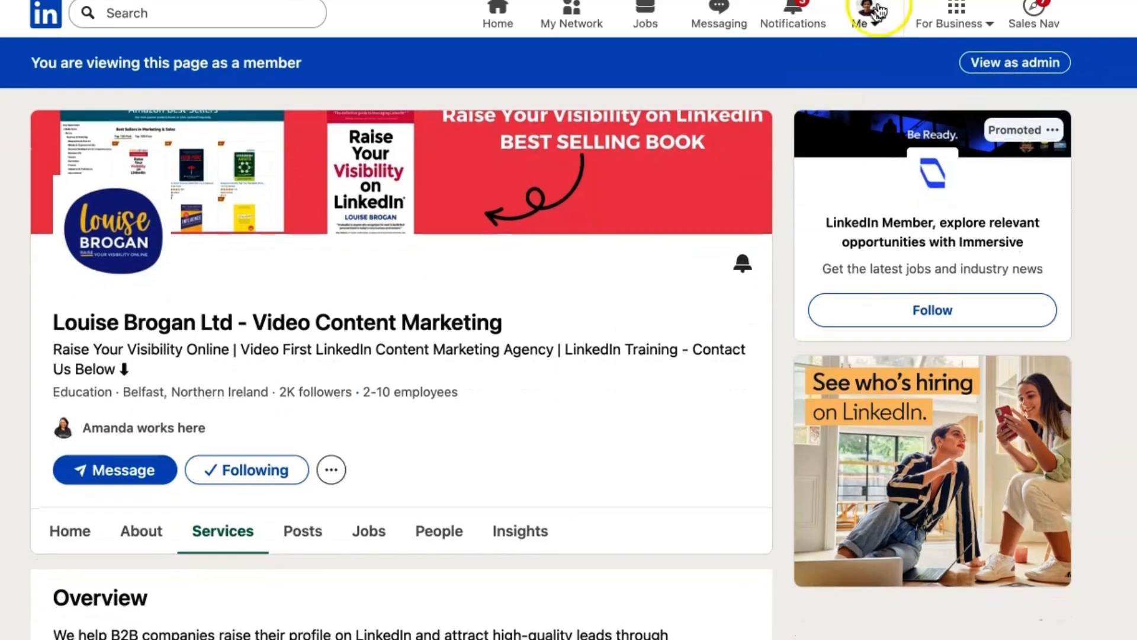
- Switch to managing the NopaLeadership company page and open the setup form for adding services to it
{"action": "left_click", "coordinate": [866, 12]}
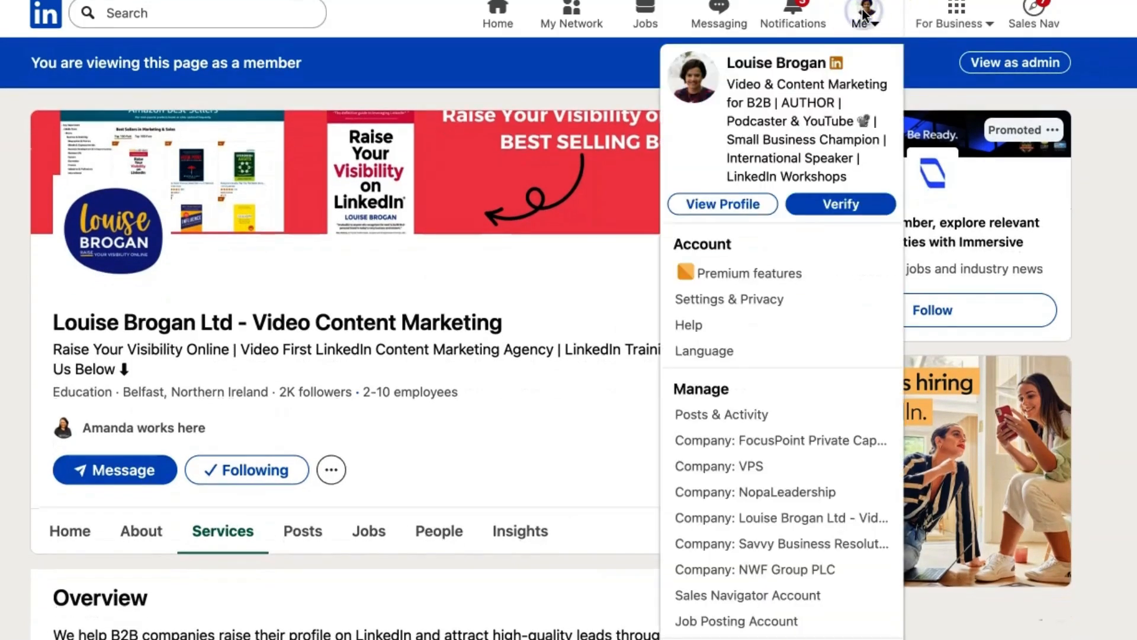
{"action": "left_click", "coordinate": [743, 493]}
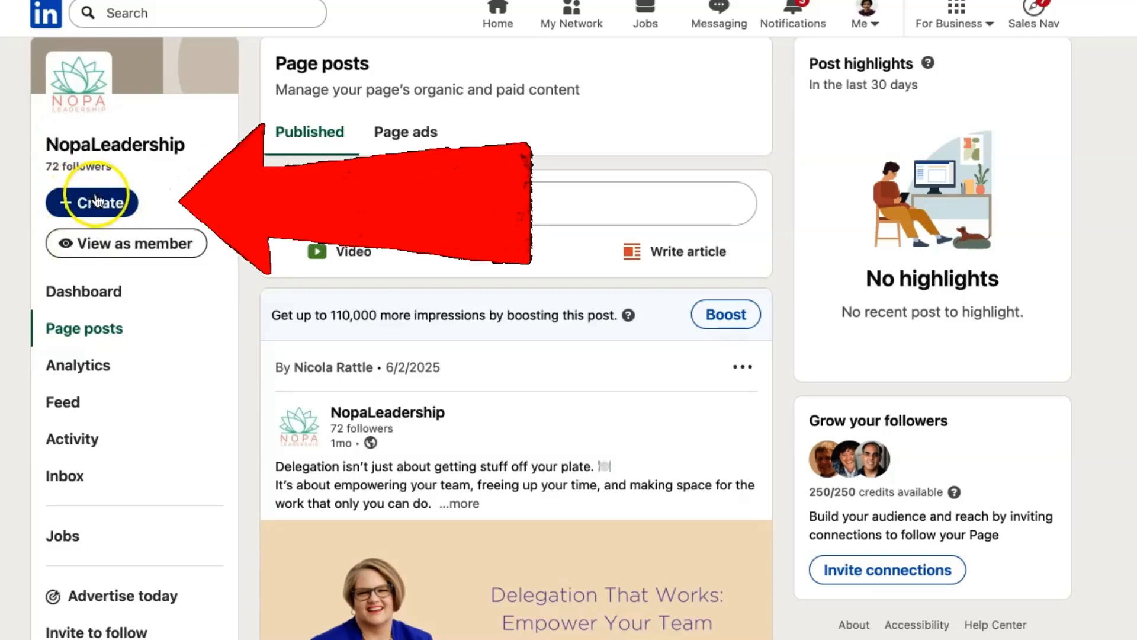
{"action": "left_click", "coordinate": [118, 204]}
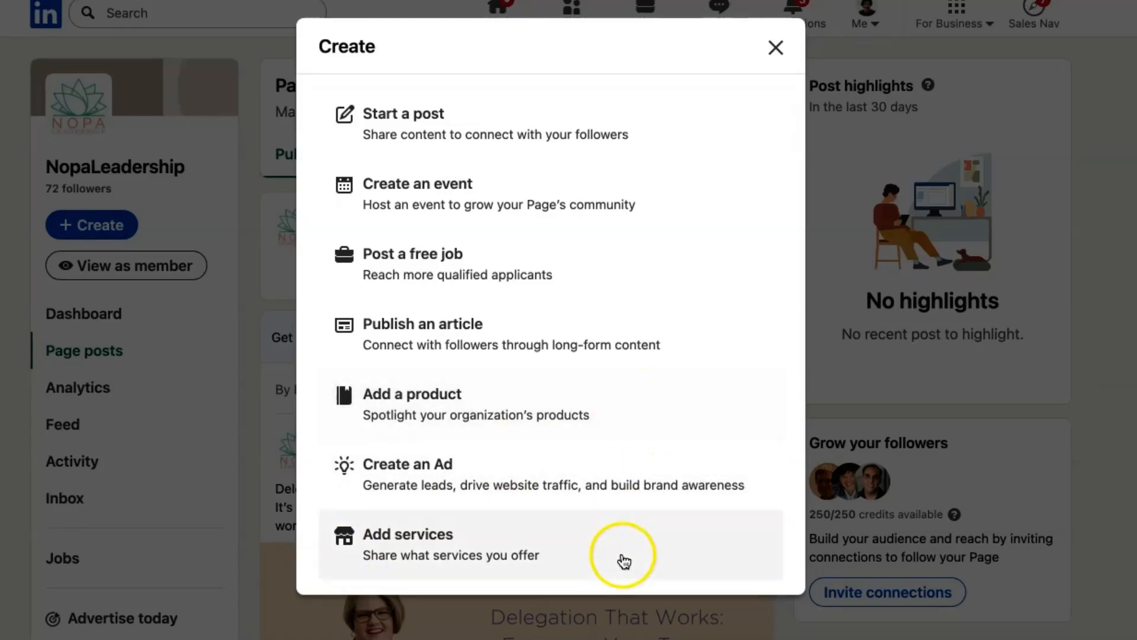
{"action": "left_click", "coordinate": [588, 546]}
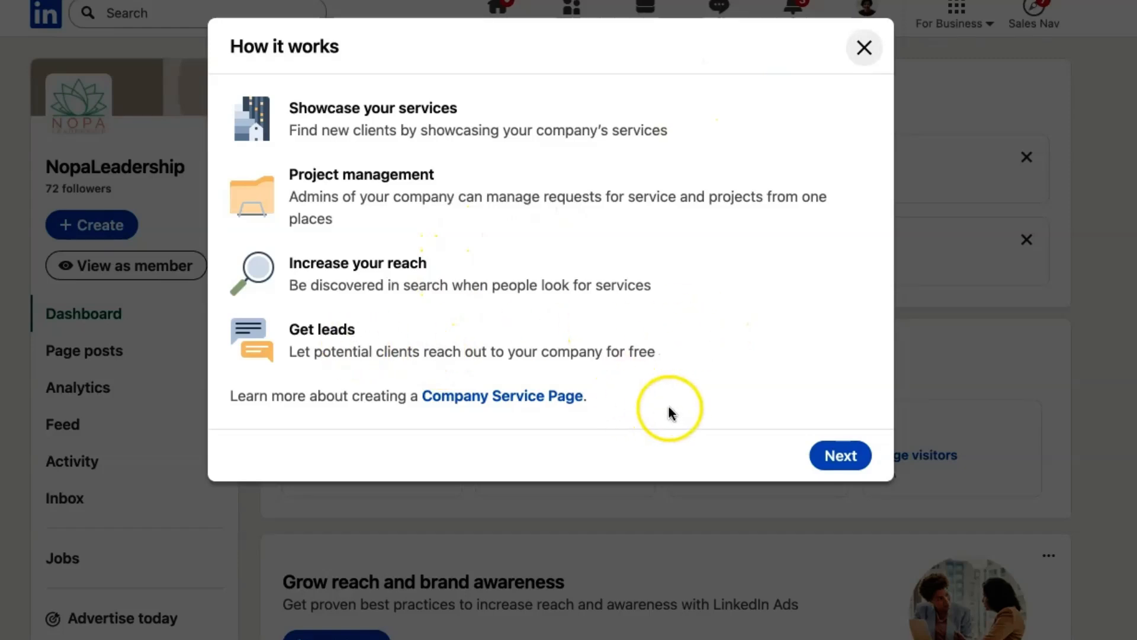
{"action": "left_click", "coordinate": [847, 455]}
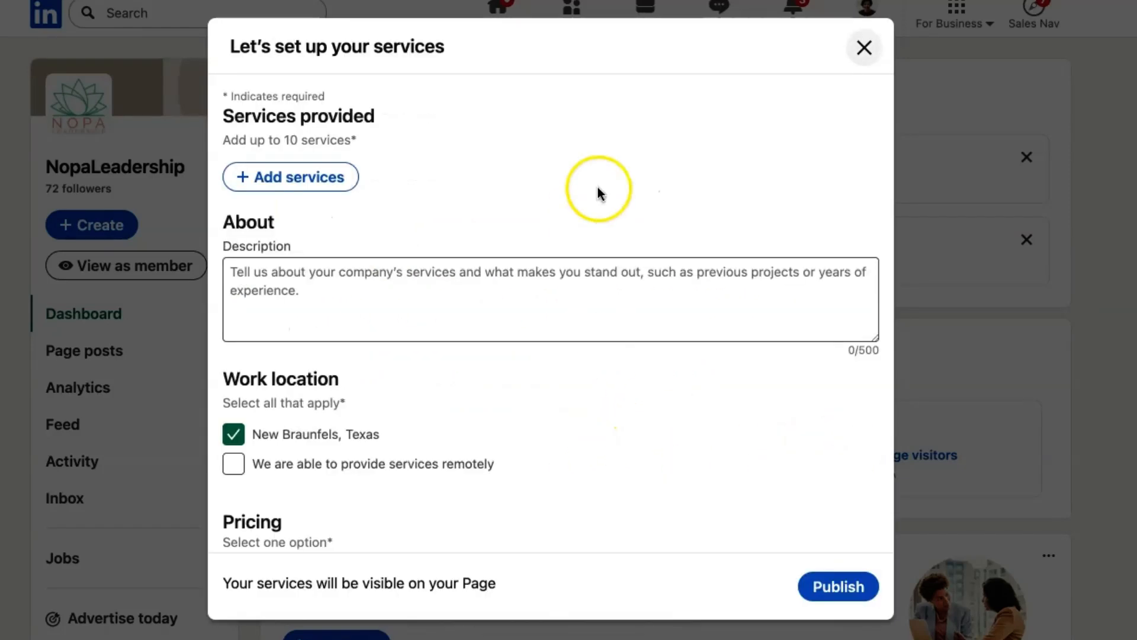
- Add Corporate Training, Executive Coaching and Leadership Development from the Coaching & Mentoring category to the services provided
{"action": "left_click", "coordinate": [314, 184]}
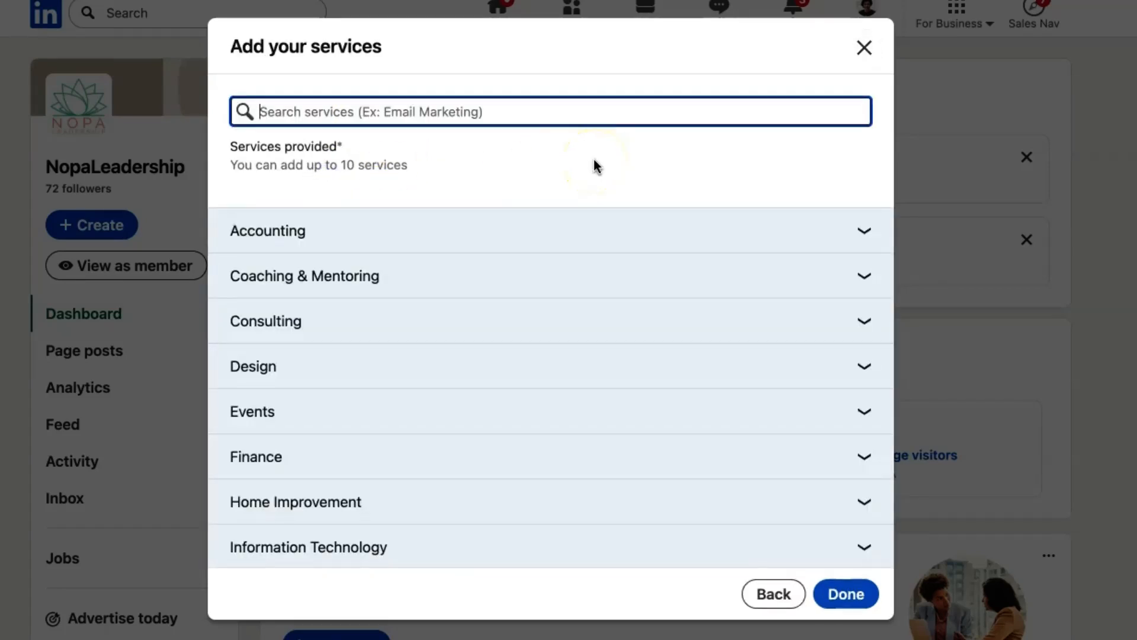
{"action": "left_click", "coordinate": [682, 276]}
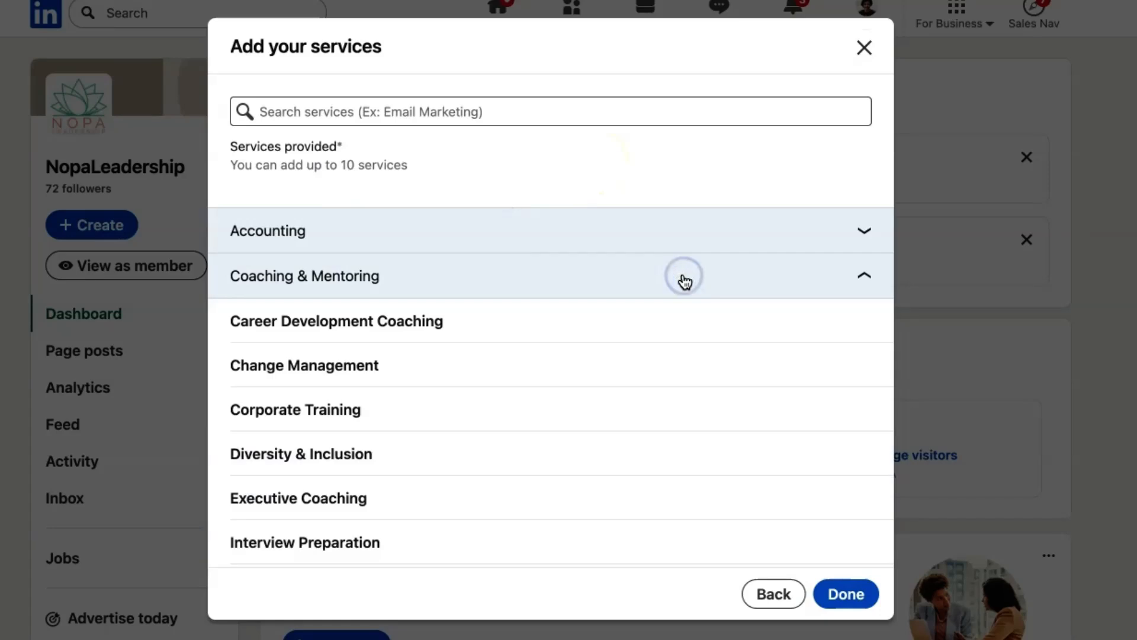
{"action": "left_click", "coordinate": [375, 421]}
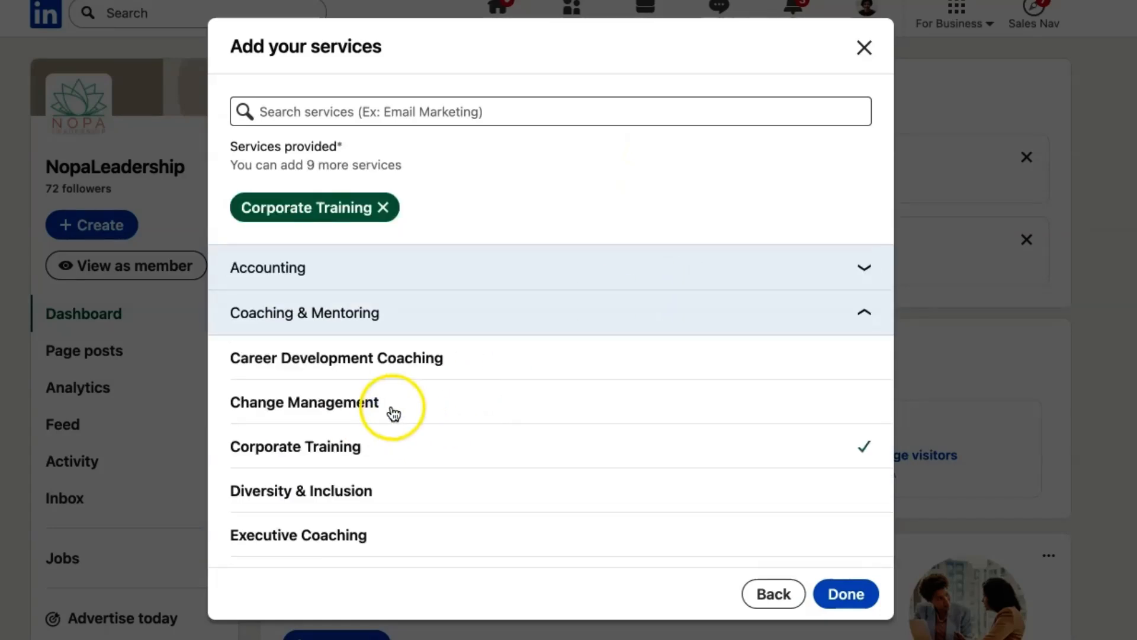
{"action": "scroll", "coordinate": [415, 459], "scroll_direction": "down", "scroll_amount": 5}
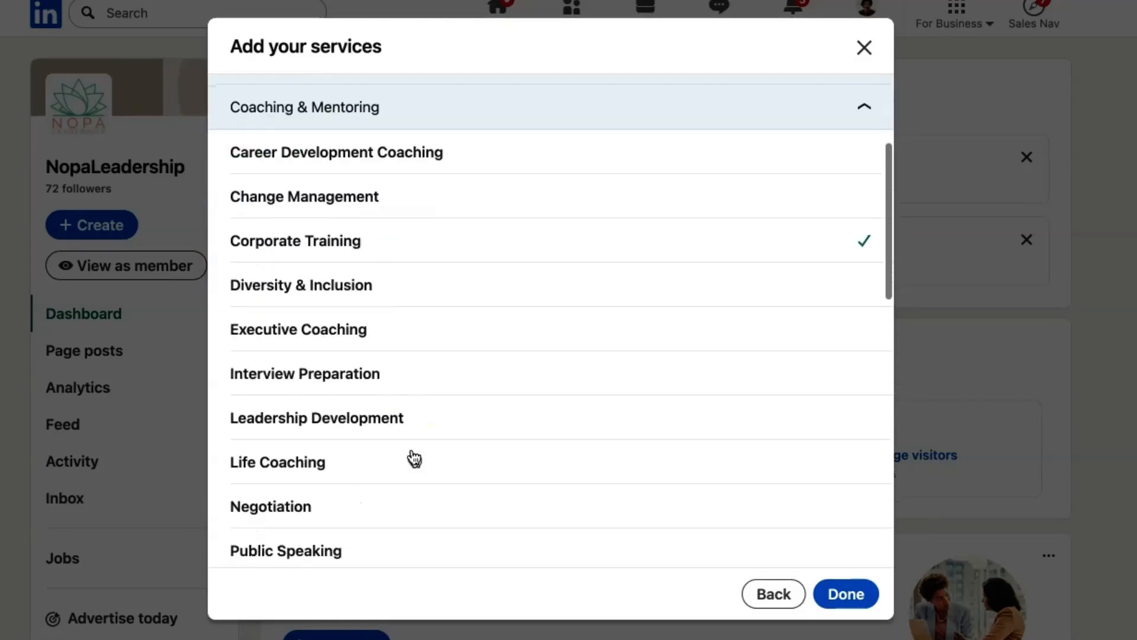
{"action": "left_click", "coordinate": [428, 327]}
{"action": "left_click", "coordinate": [429, 418]}
- Add Business Consulting and Management Consulting from the Consulting category and confirm the service selection
{"action": "scroll", "coordinate": [431, 421], "scroll_direction": "down", "scroll_amount": 2}
{"action": "scroll", "coordinate": [431, 421], "scroll_direction": "down", "scroll_amount": 7}
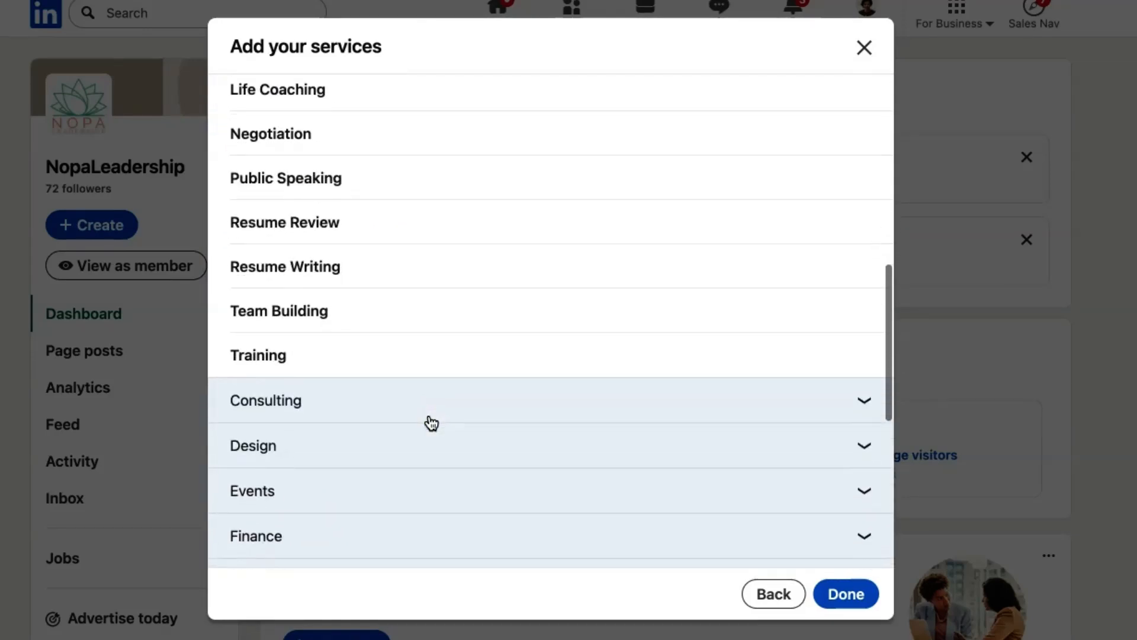
{"action": "left_click", "coordinate": [465, 400]}
{"action": "scroll", "coordinate": [464, 401], "scroll_direction": "down", "scroll_amount": 6}
{"action": "scroll", "coordinate": [467, 400], "scroll_direction": "down", "scroll_amount": 2}
{"action": "left_click", "coordinate": [400, 188]}
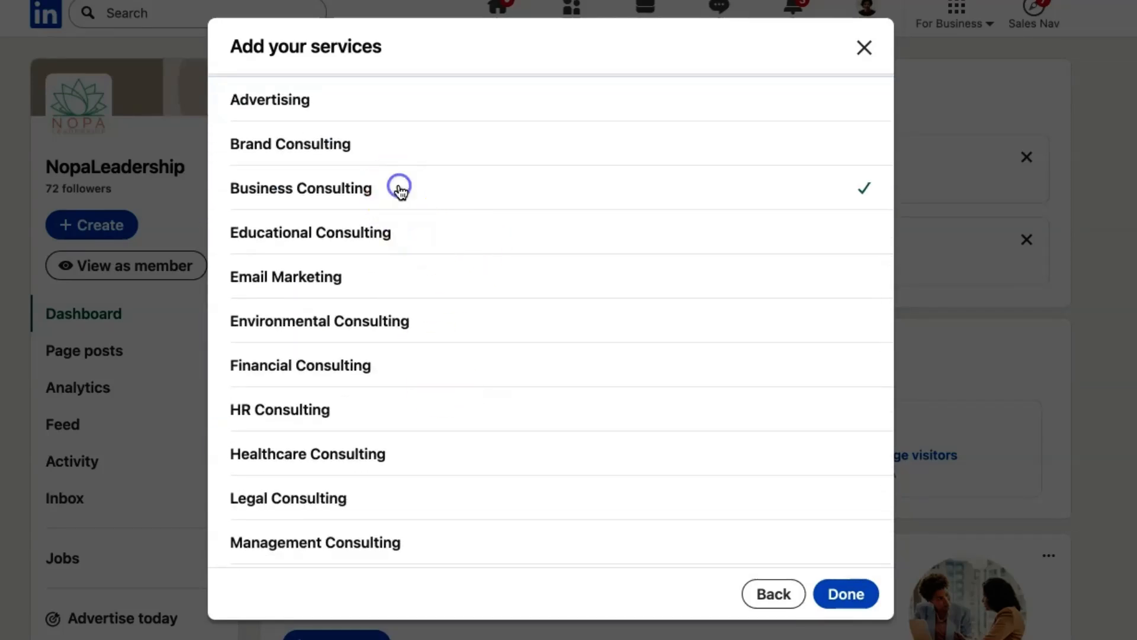
{"action": "scroll", "coordinate": [449, 452], "scroll_direction": "down", "scroll_amount": 3}
{"action": "left_click", "coordinate": [460, 422]}
{"action": "scroll", "coordinate": [460, 423], "scroll_direction": "down", "scroll_amount": 7}
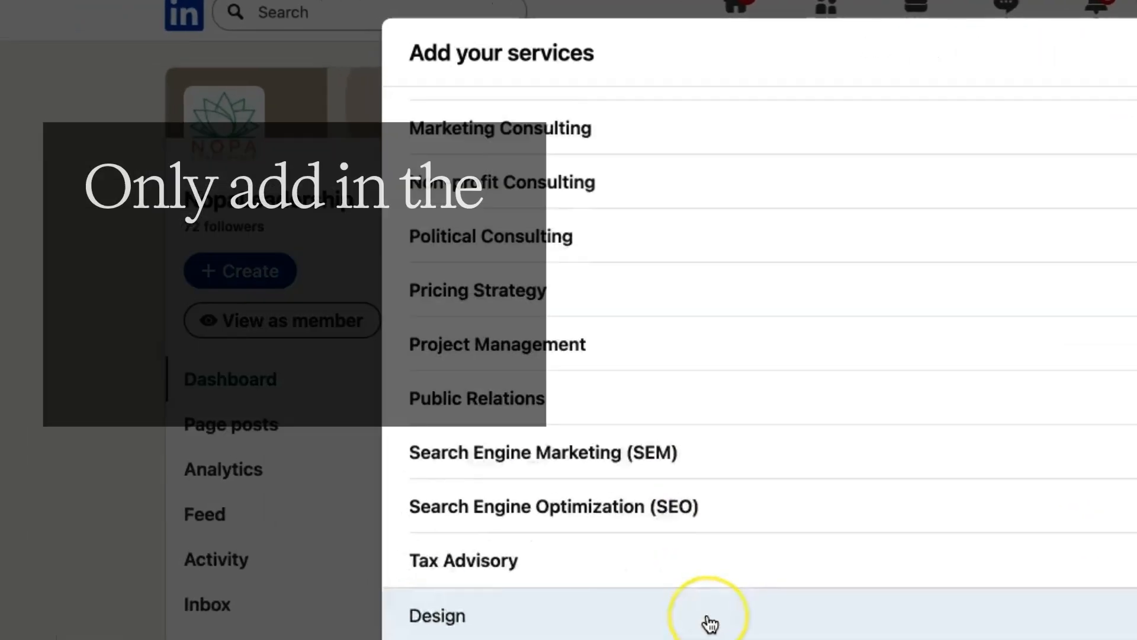
{"action": "left_click", "coordinate": [473, 507]}
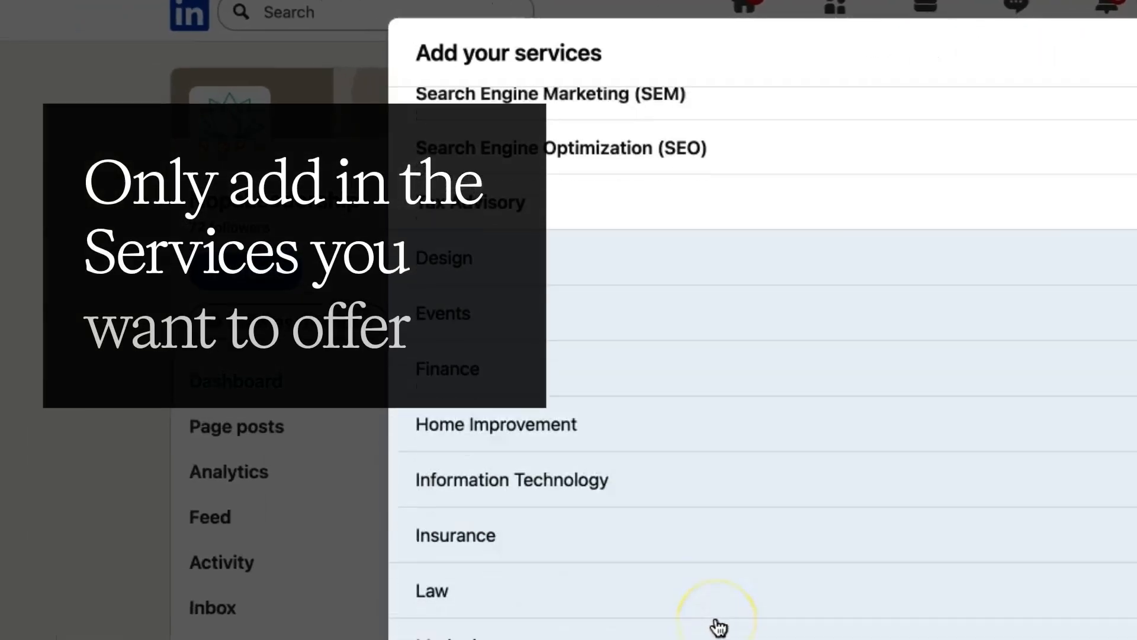
{"action": "scroll", "coordinate": [718, 627], "scroll_direction": "down", "scroll_amount": 5}
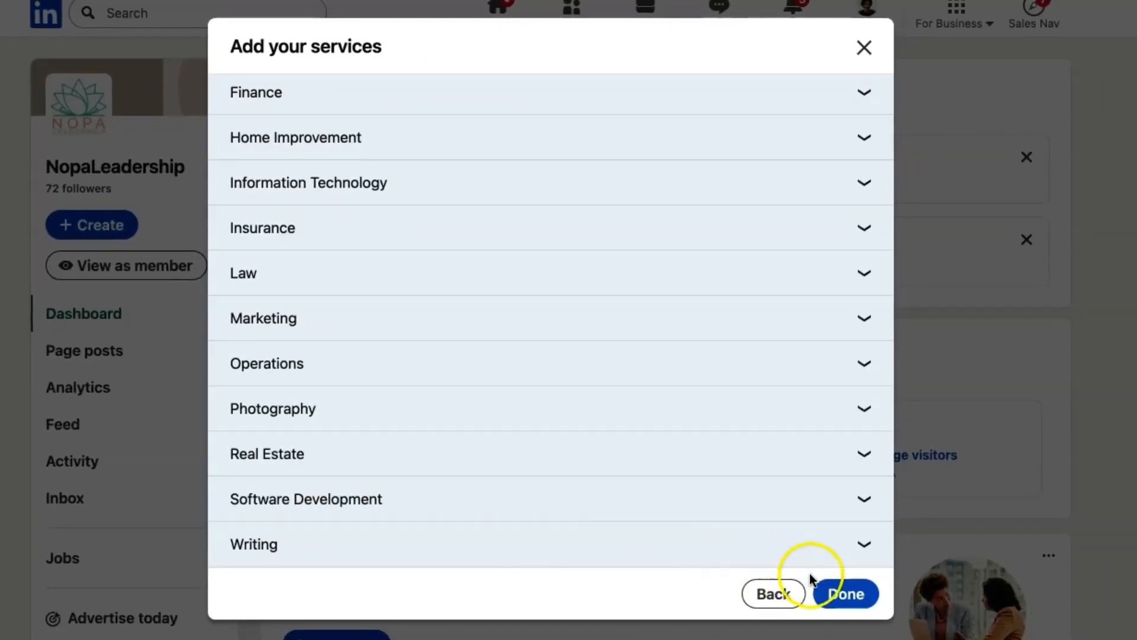
{"action": "left_click", "coordinate": [840, 593]}
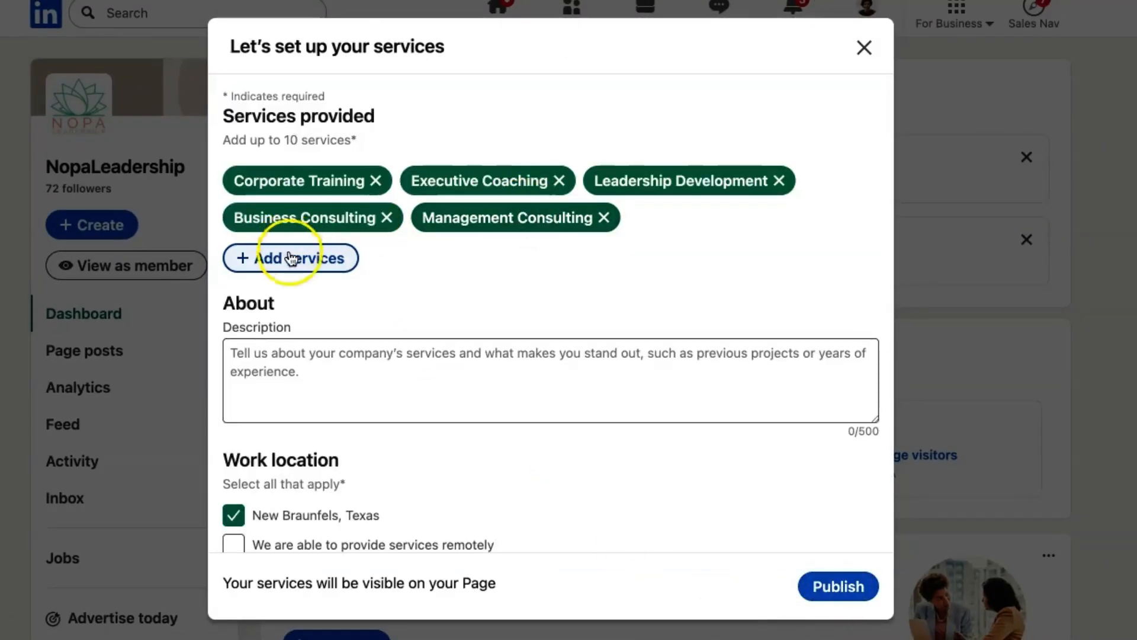
- Fill in the services description with the NopaLeadership text beginning "EMPOWERED LEADERS. THRIVING TEAMS. REAL IMPACT." and tidy its spacing
{"action": "left_click", "coordinate": [343, 365]}
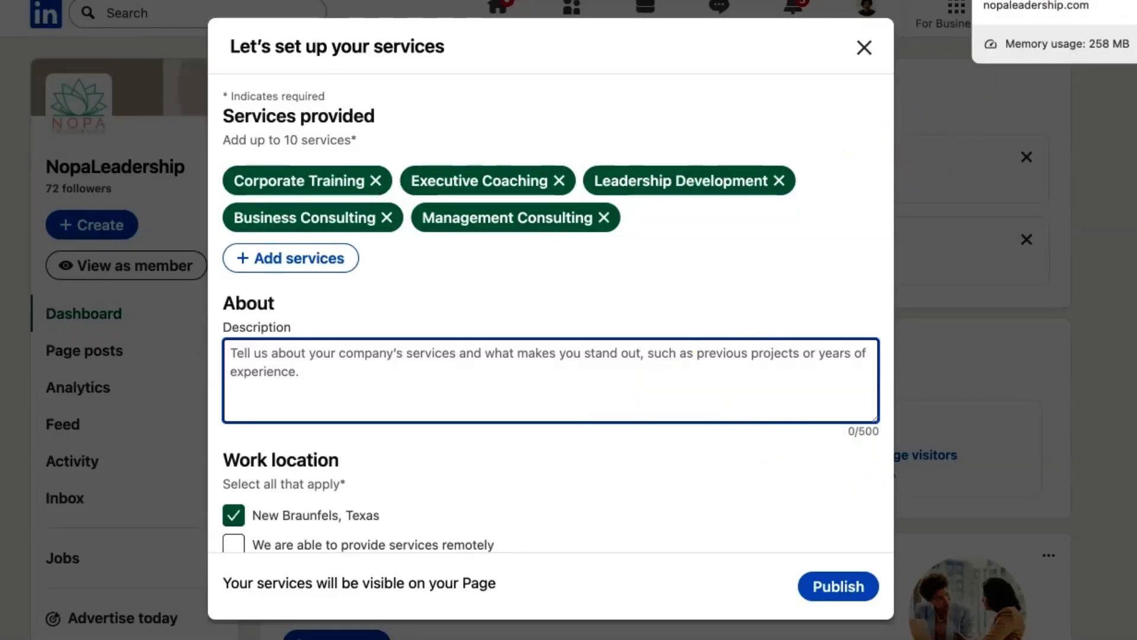
{"action": "left_click", "coordinate": [1042, 1]}
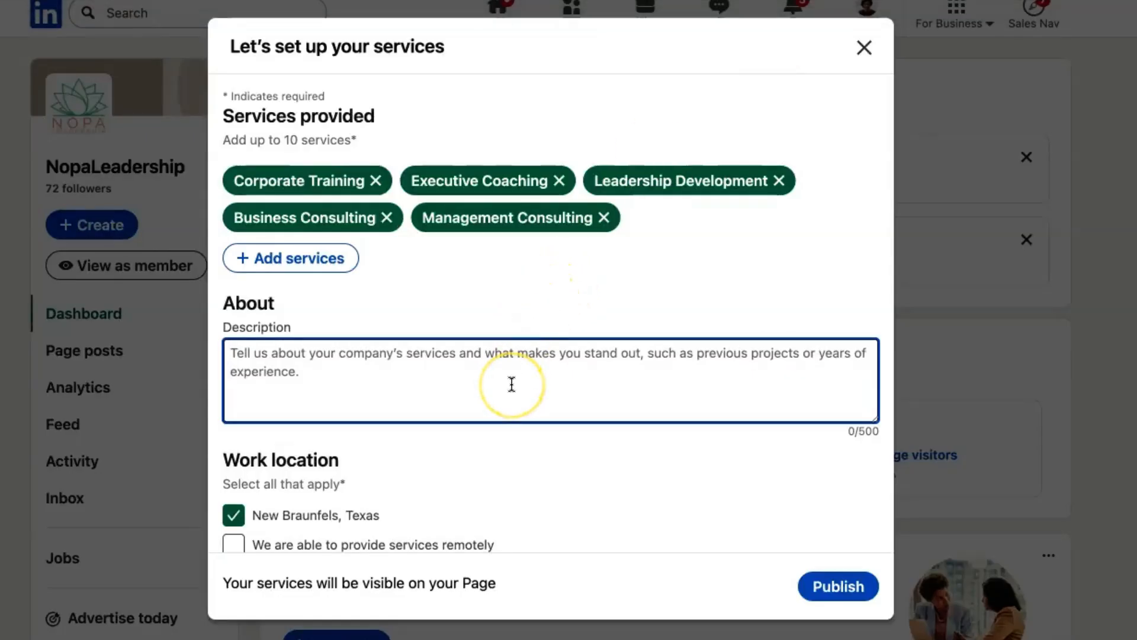
{"action": "type", "text": "EMPOWERED LEADERS. THRIVING TEAMS. REAL IMPACT. At NopaLeadership, we don’t just train leaders—we equip you with the tools to build a high-performing, engaged, and strengths-driven team. When leaders unlock their full potential, everyone wins."}
{"action": "left_click", "coordinate": [226, 374]}
{"action": "key", "text": "BackSpace"}
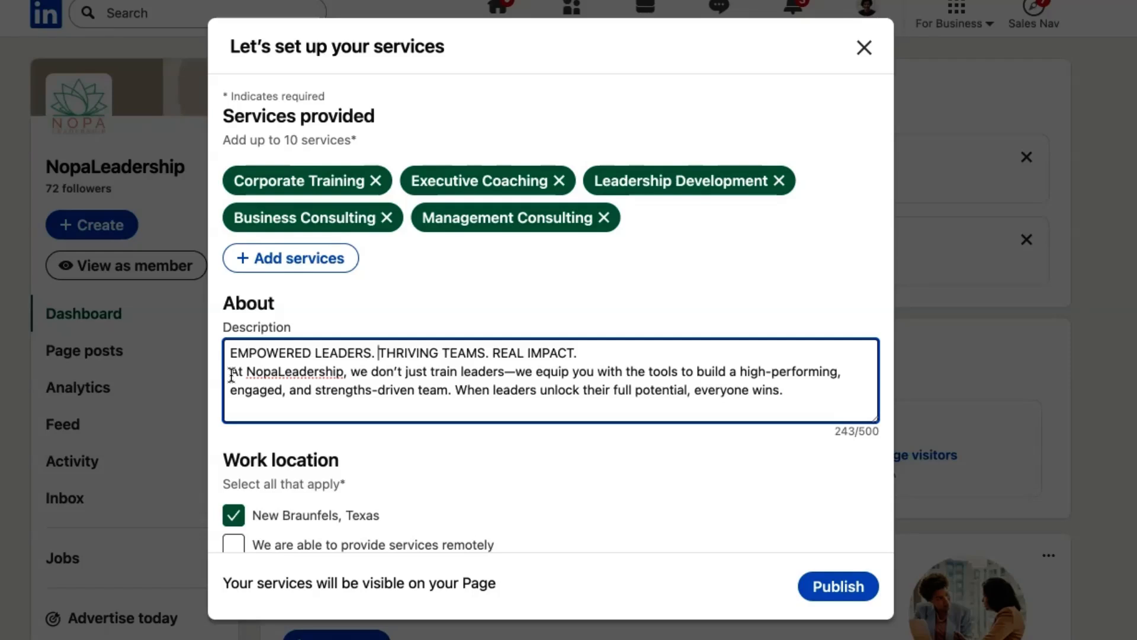
- Mark the services as also provided remotely with pricing set to Contact for pricing, and publish them
{"action": "scroll", "coordinate": [795, 401], "scroll_direction": "down", "scroll_amount": 5}
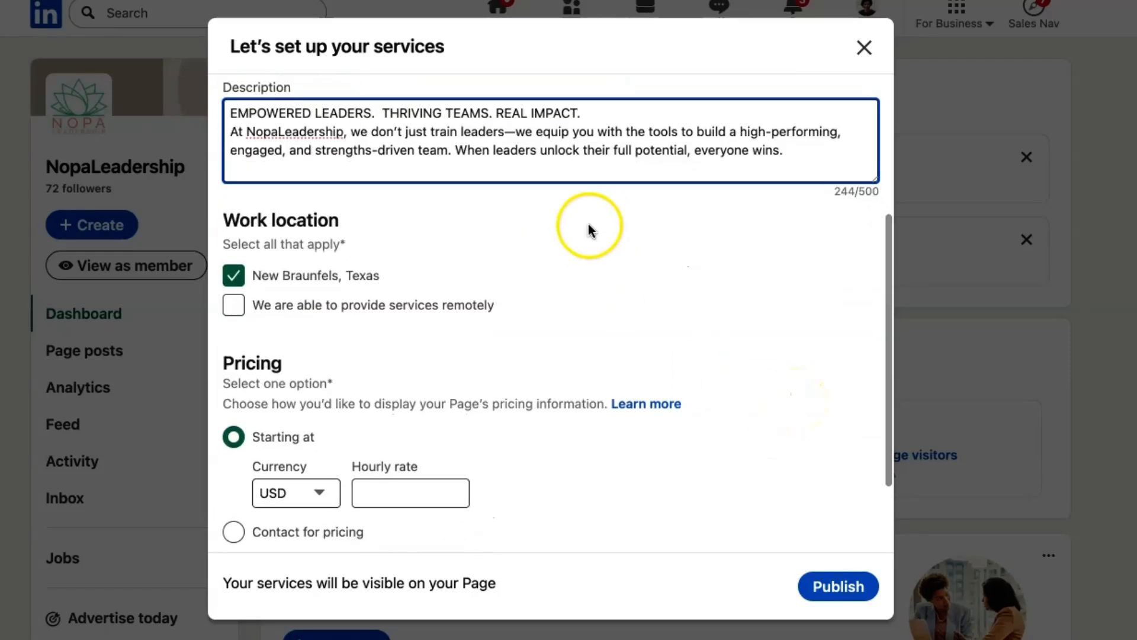
{"action": "left_click", "coordinate": [233, 307]}
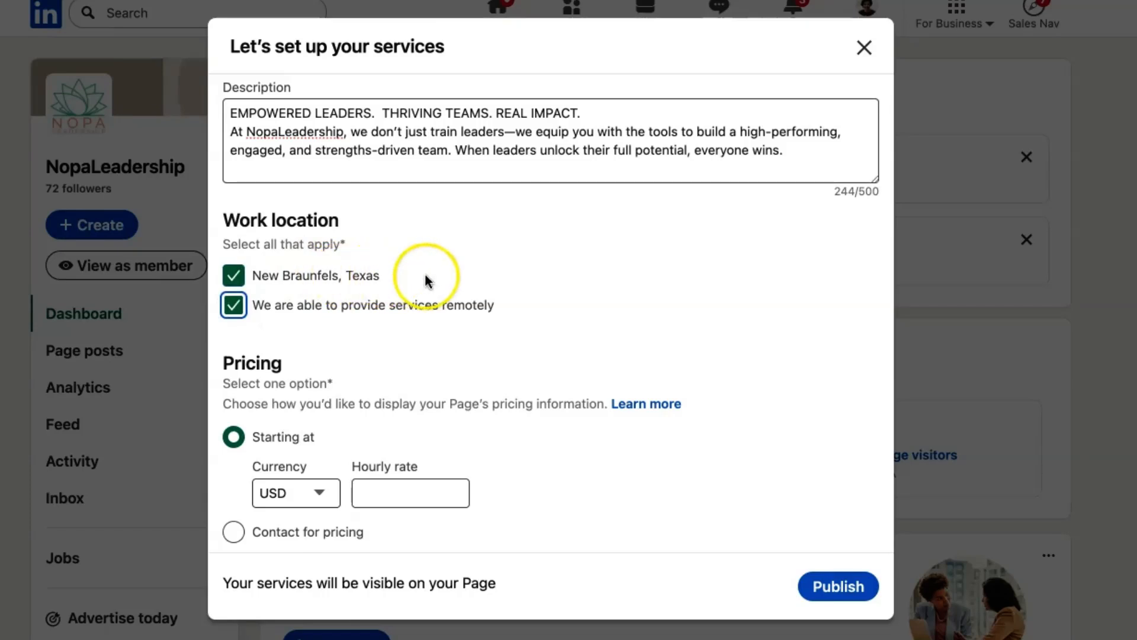
{"action": "scroll", "coordinate": [521, 312], "scroll_direction": "down", "scroll_amount": 3}
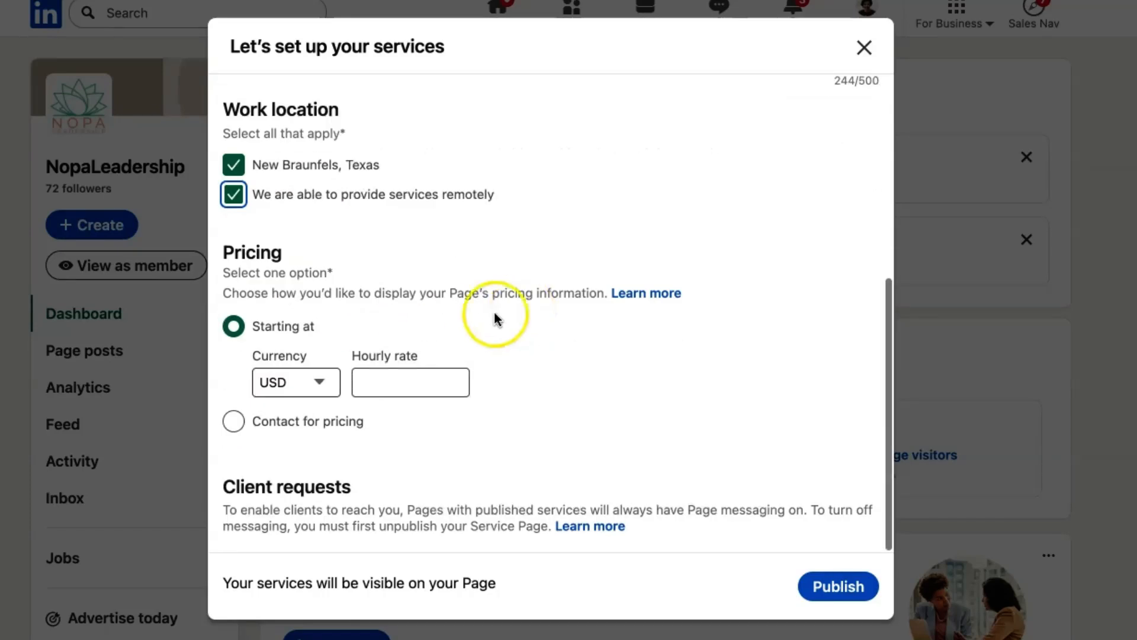
{"action": "left_click", "coordinate": [234, 422]}
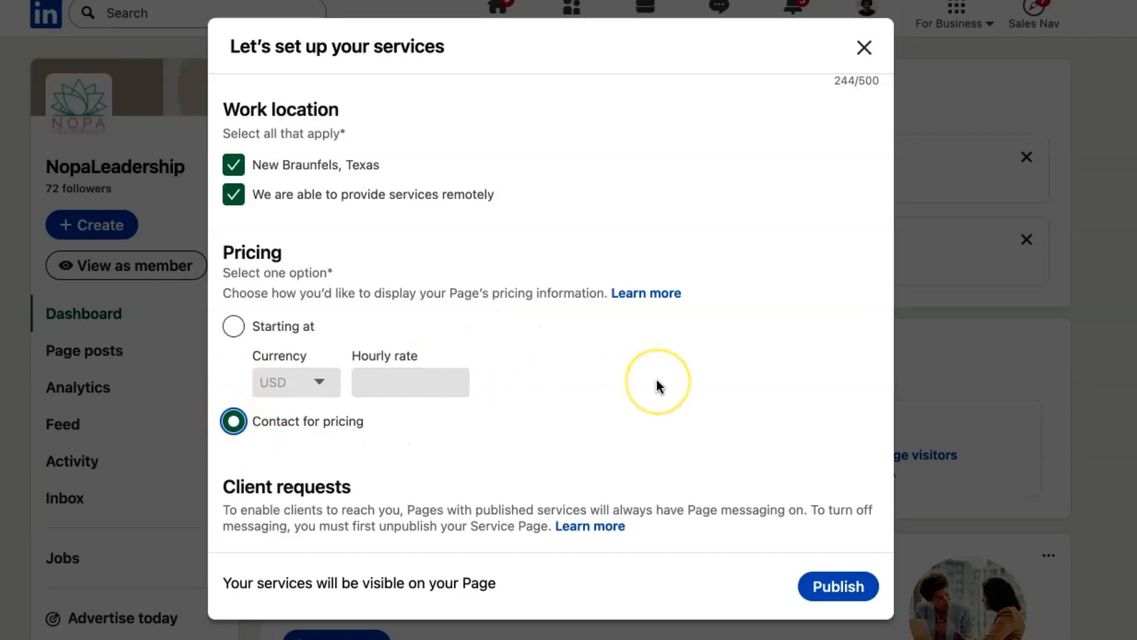
{"action": "left_click", "coordinate": [861, 592]}
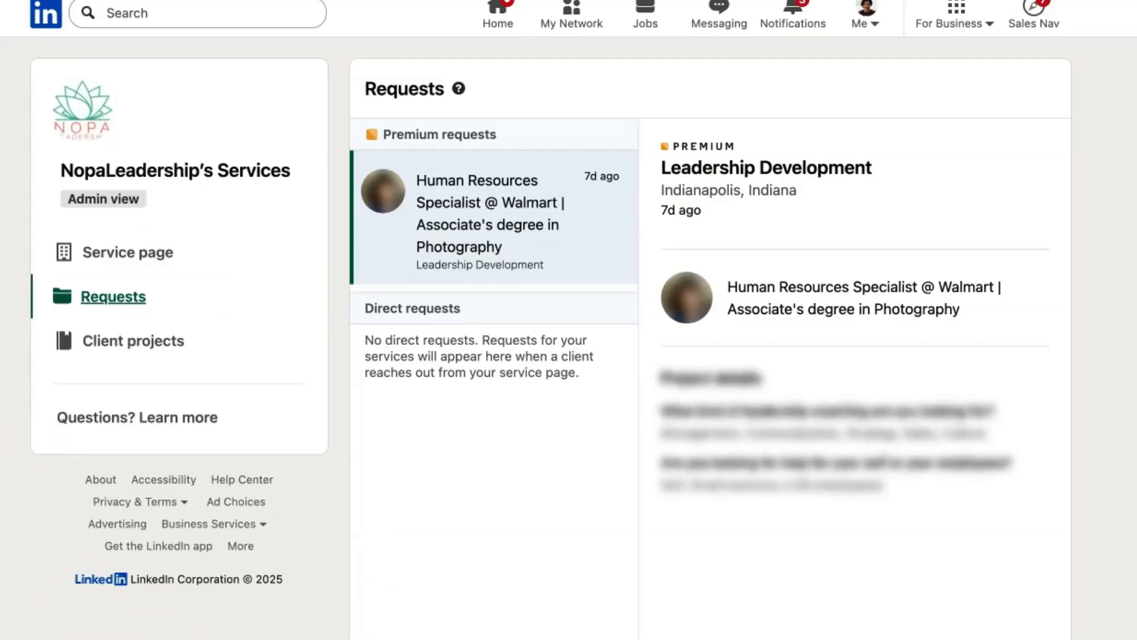
{"action": "left_click", "coordinate": [129, 259]}
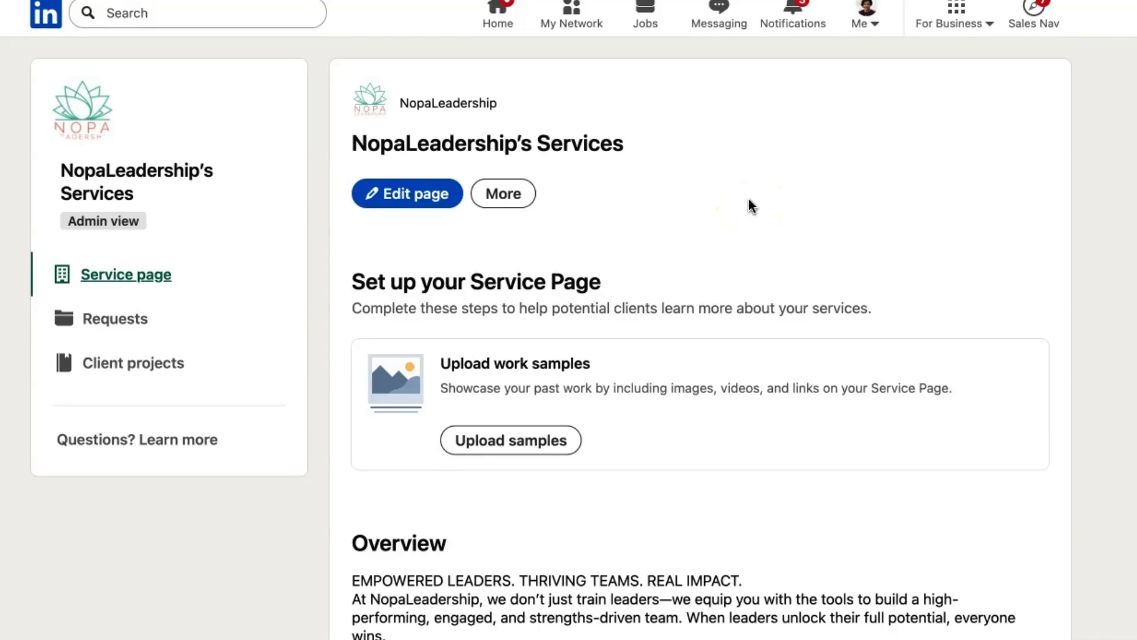
{"action": "scroll", "coordinate": [729, 503], "scroll_direction": "down", "scroll_amount": 8}
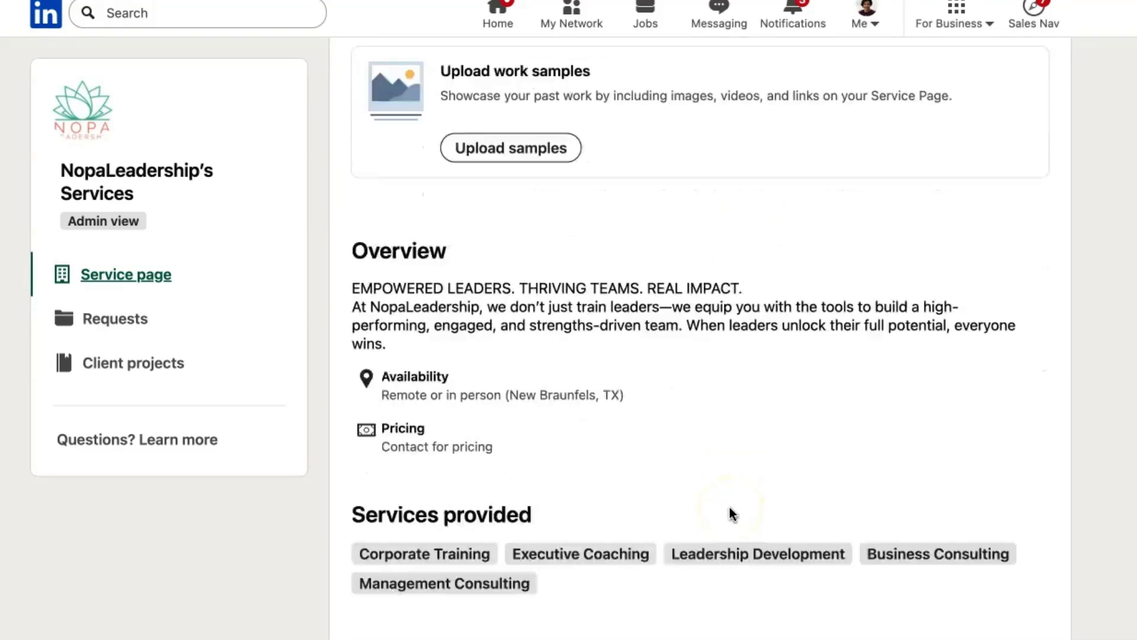
{"action": "scroll", "coordinate": [728, 504], "scroll_direction": "up", "scroll_amount": 10}
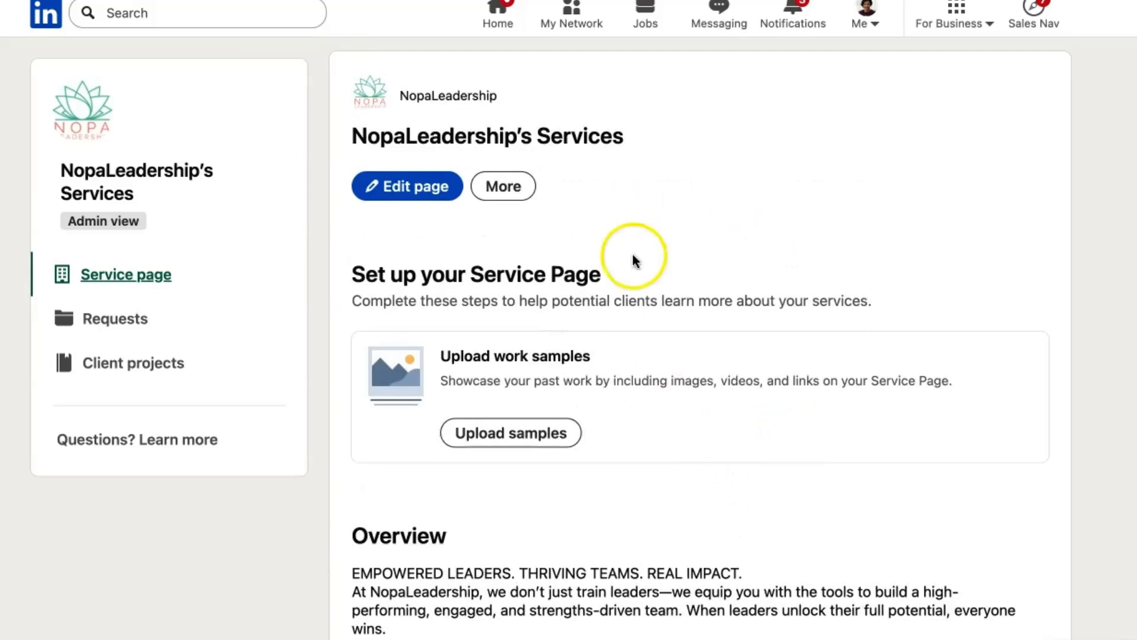
{"action": "left_click", "coordinate": [518, 440]}
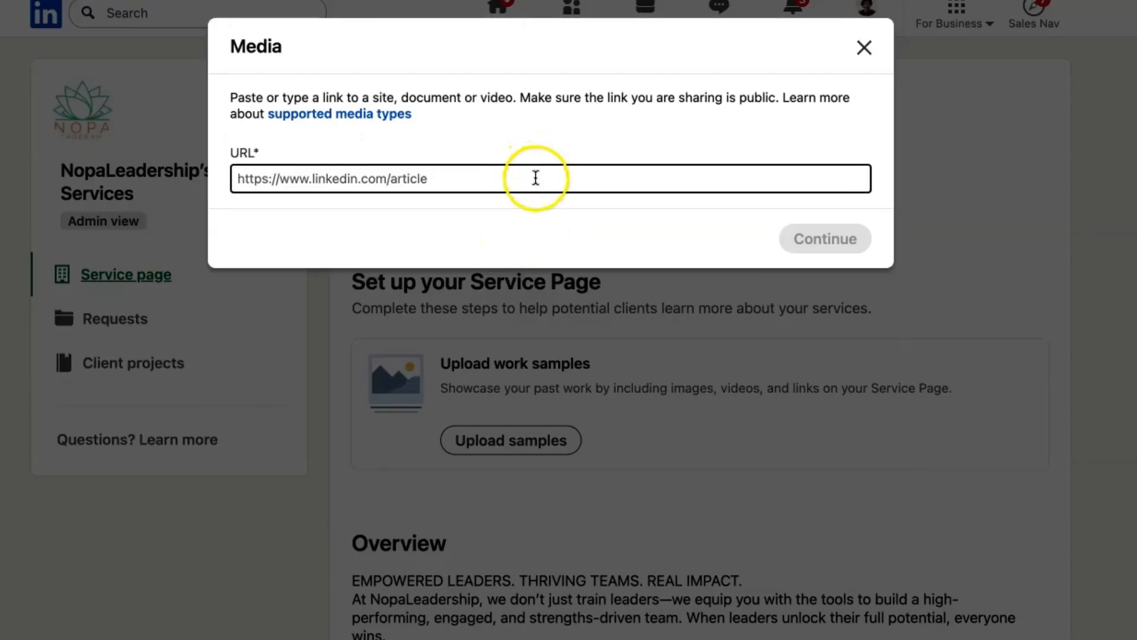
{"action": "left_click", "coordinate": [535, 178]}
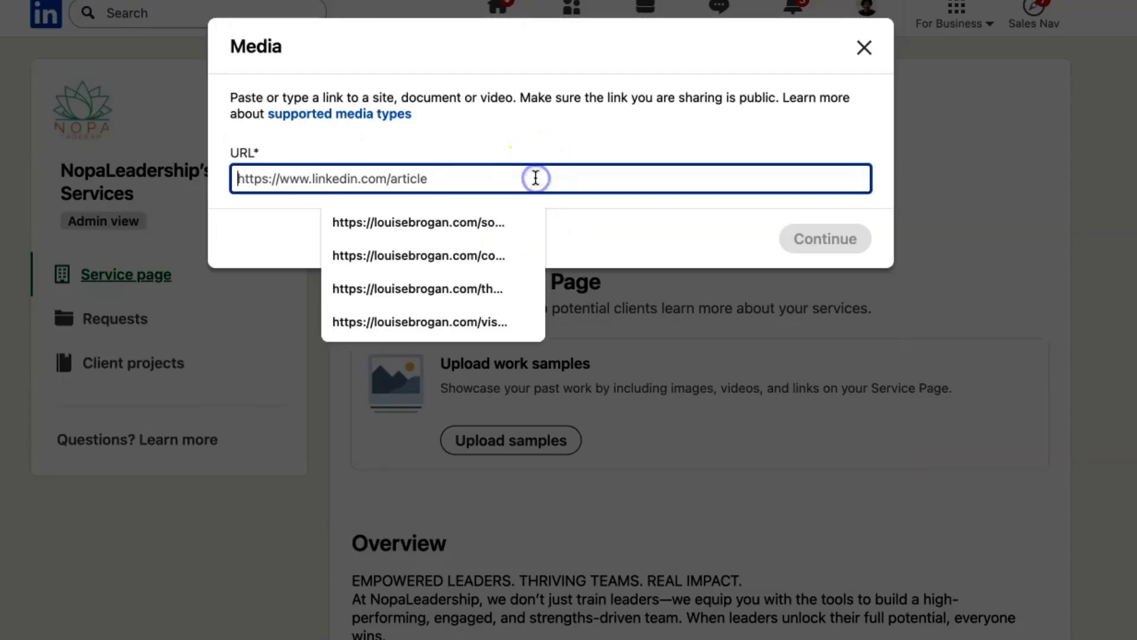
{"action": "type", "text": "https://youtu.be/UhzBaJtFysk"}
{"action": "left_click", "coordinate": [827, 249]}
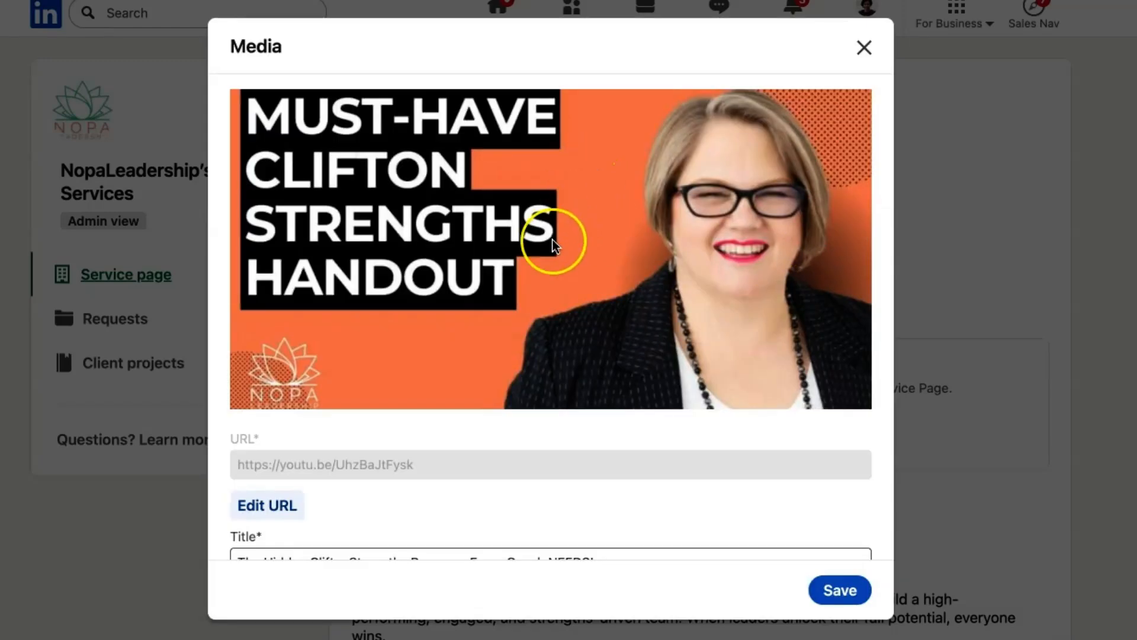
- Shorten the video sample's title to "The CliftonStrengths Resource Every Coach NEEDS", add a description beginning "If you've ever taken the CliftonStrengths assessment" and save it
{"action": "scroll", "coordinate": [386, 426], "scroll_direction": "down", "scroll_amount": 5}
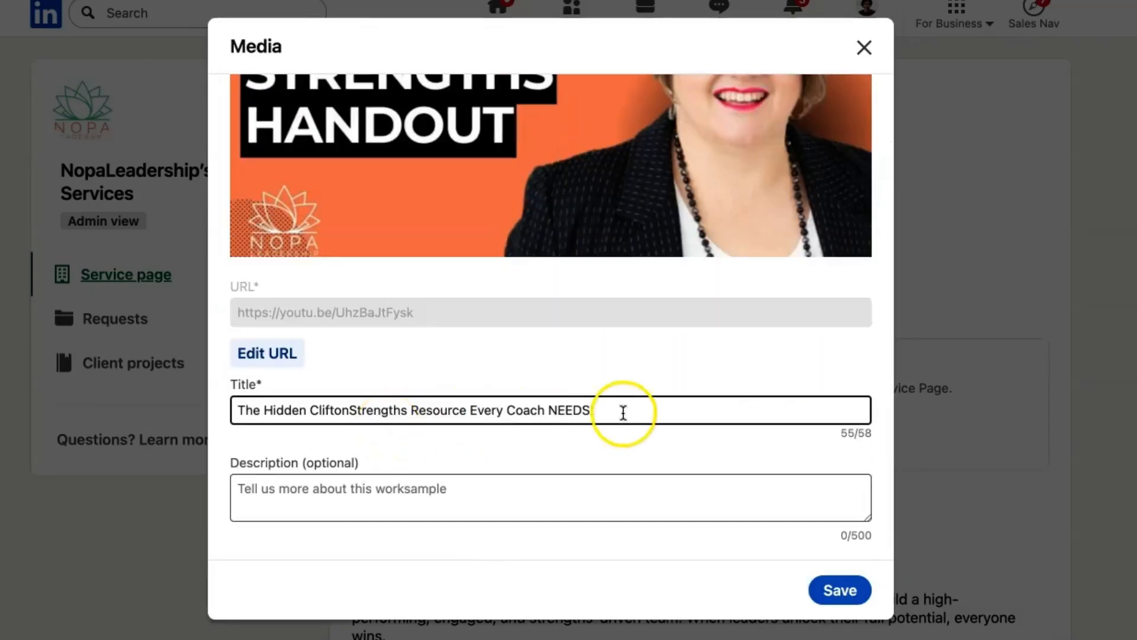
{"action": "left_click", "coordinate": [610, 407]}
{"action": "key", "text": "BackSpace"}
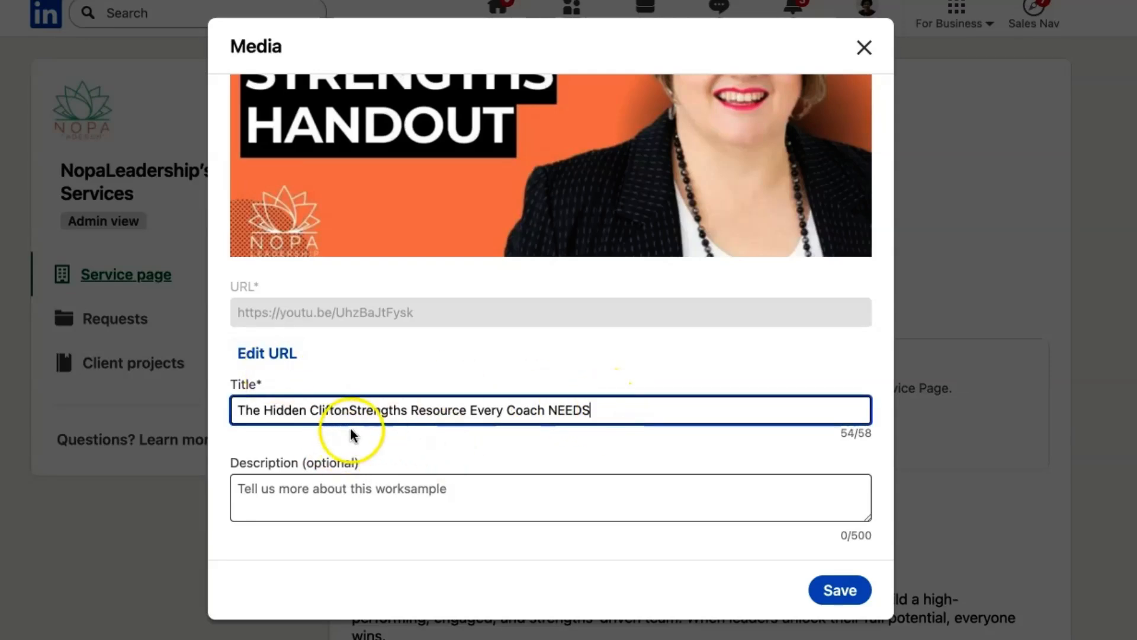
{"action": "left_click", "coordinate": [308, 410]}
{"action": "key", "text": "BackSpace"}
{"action": "key", "text": "BackSpace"}
{"action": "key", "text": "BackSpace"}
{"action": "key", "text": "BackSpace"}
{"action": "key", "text": "BackSpace"}
{"action": "key", "text": "BackSpace"}
{"action": "key", "text": "BackSpace"}
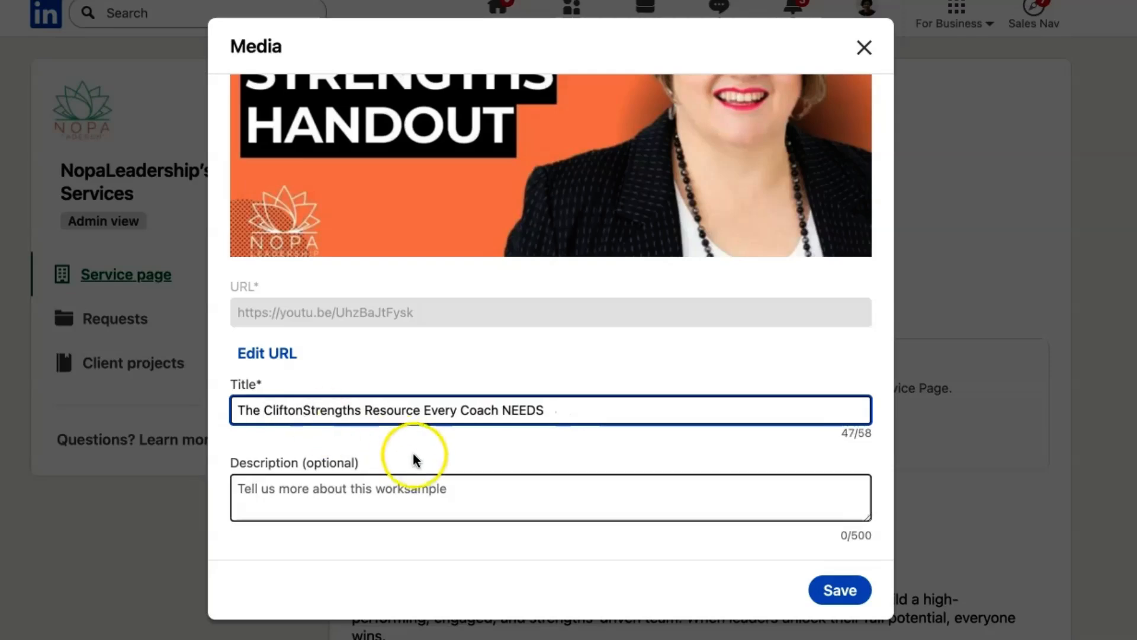
{"action": "left_click", "coordinate": [482, 490]}
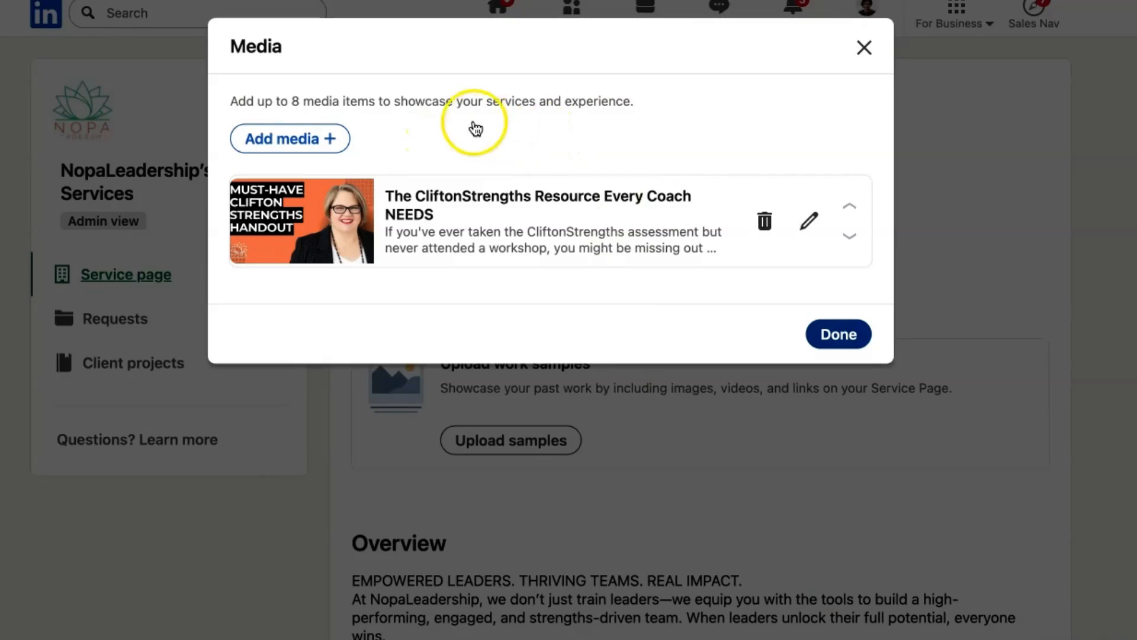
- Add the "NopaLeadership | Strengths-Based Leadership and Team Train" link as a second work sample and check the media on the service page
{"action": "left_click", "coordinate": [278, 142]}
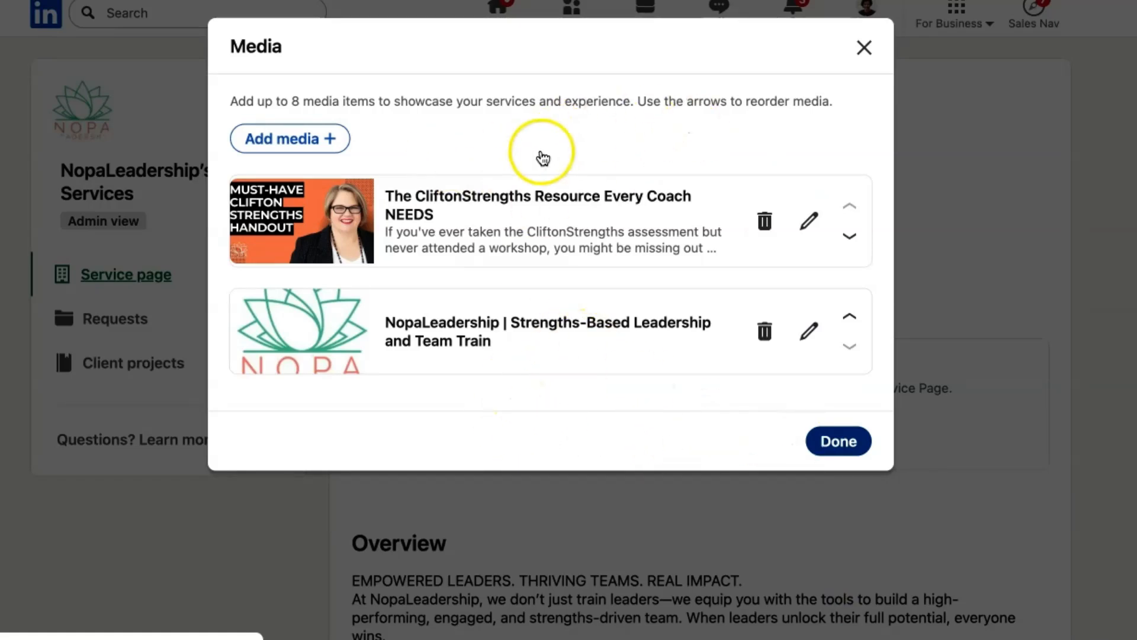
{"action": "left_click", "coordinate": [836, 443]}
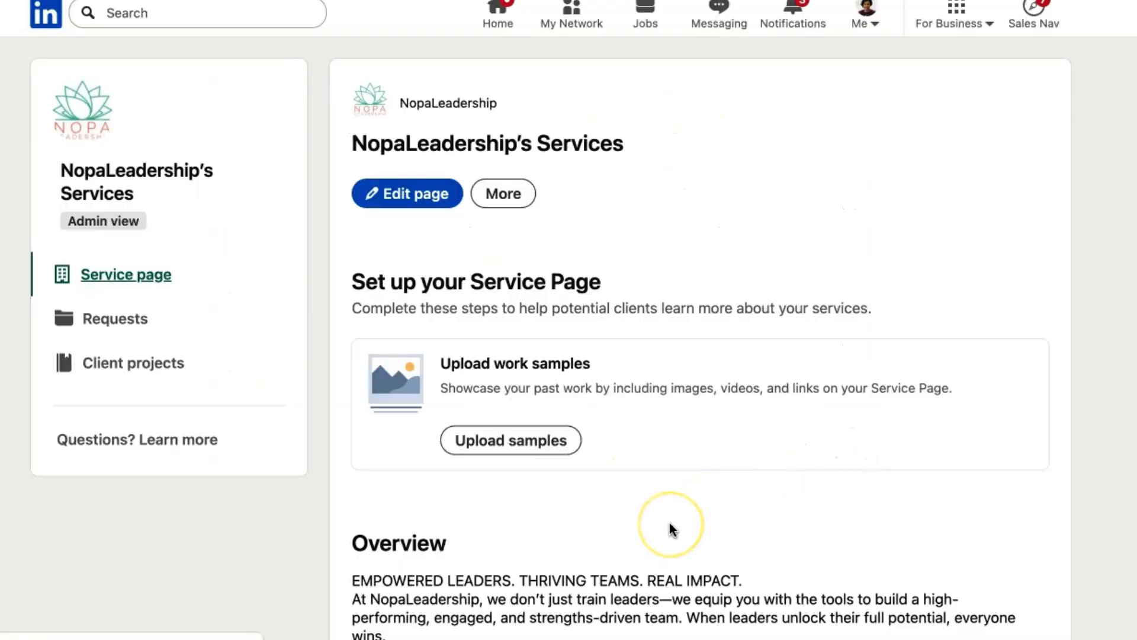
{"action": "scroll", "coordinate": [670, 528], "scroll_direction": "down", "scroll_amount": 4}
{"action": "scroll", "coordinate": [670, 524], "scroll_direction": "down", "scroll_amount": 5}
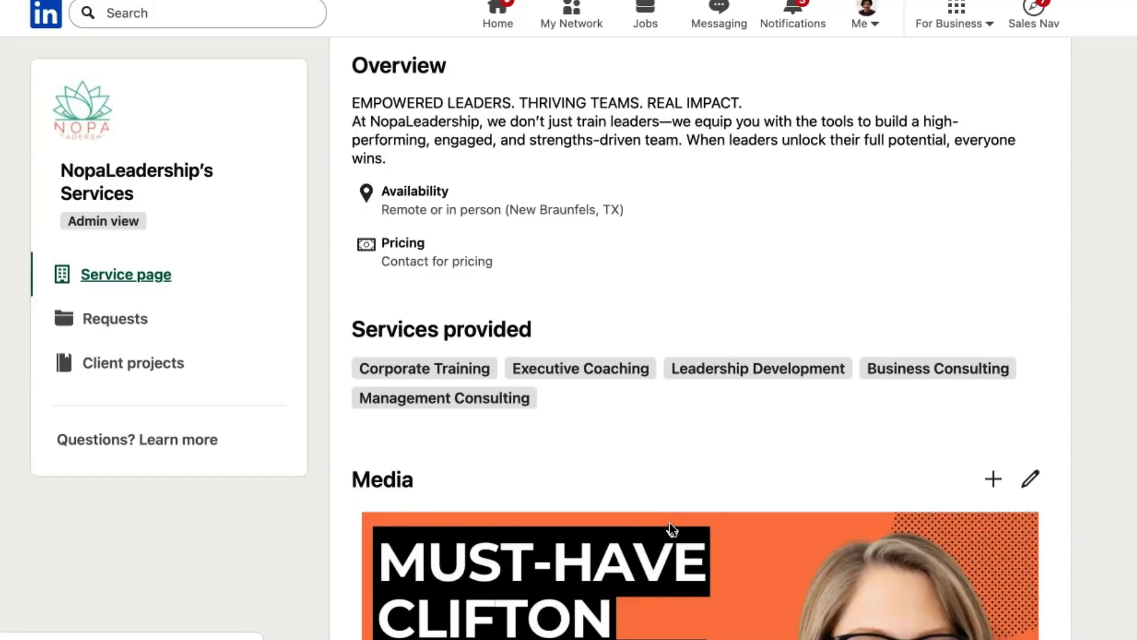
{"action": "scroll", "coordinate": [669, 523], "scroll_direction": "down", "scroll_amount": 10}
{"action": "scroll", "coordinate": [670, 522], "scroll_direction": "down", "scroll_amount": 6}
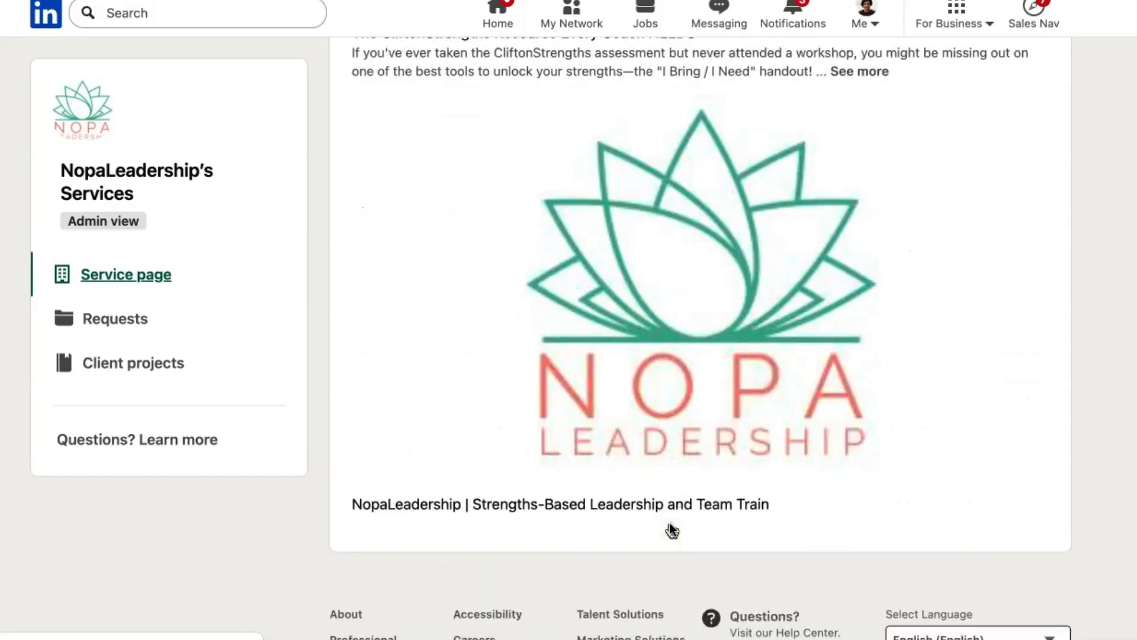
{"action": "scroll", "coordinate": [669, 522], "scroll_direction": "up", "scroll_amount": 20}
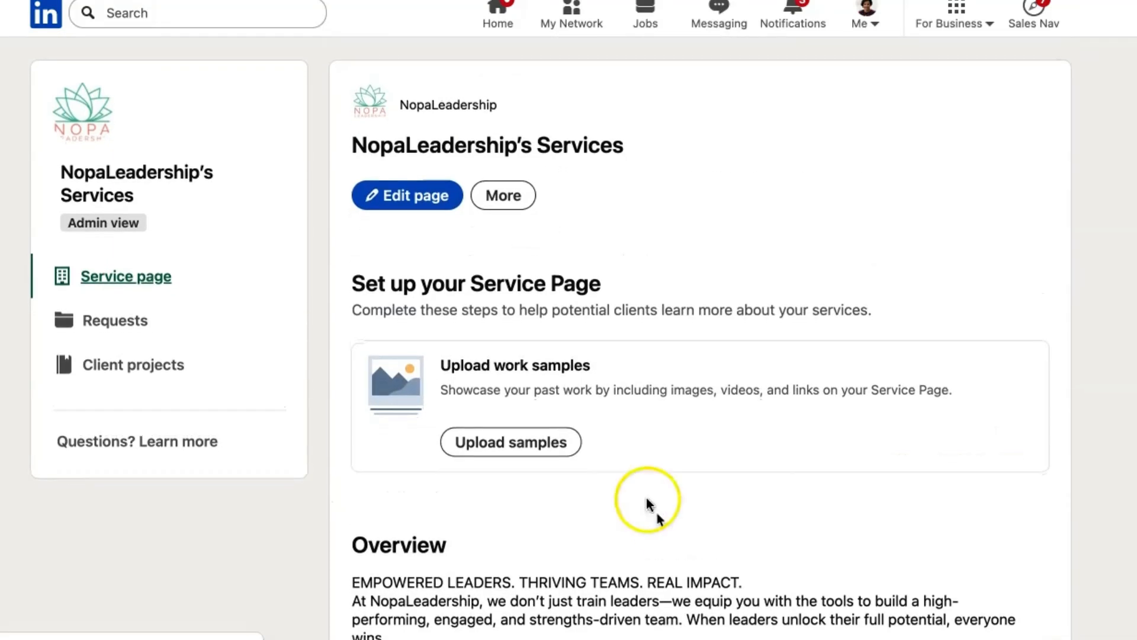
- Open the service page for editing, review its services, pricing, media and unpublish settings, and save
{"action": "left_click", "coordinate": [409, 205]}
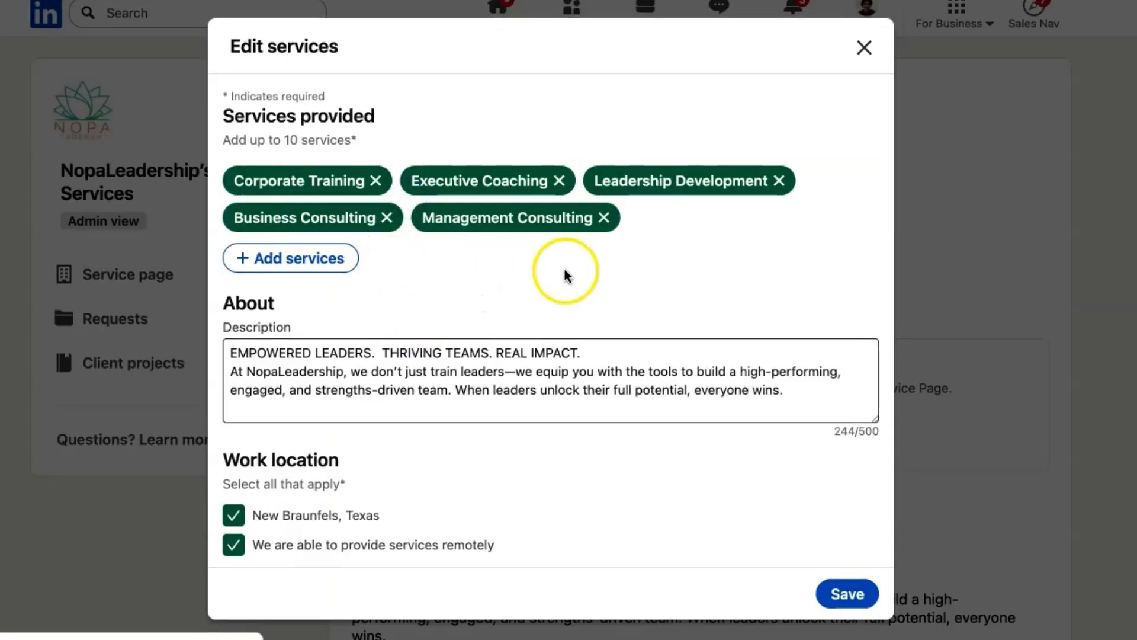
{"action": "scroll", "coordinate": [567, 272], "scroll_direction": "down", "scroll_amount": 5}
{"action": "scroll", "coordinate": [567, 272], "scroll_direction": "down", "scroll_amount": 5}
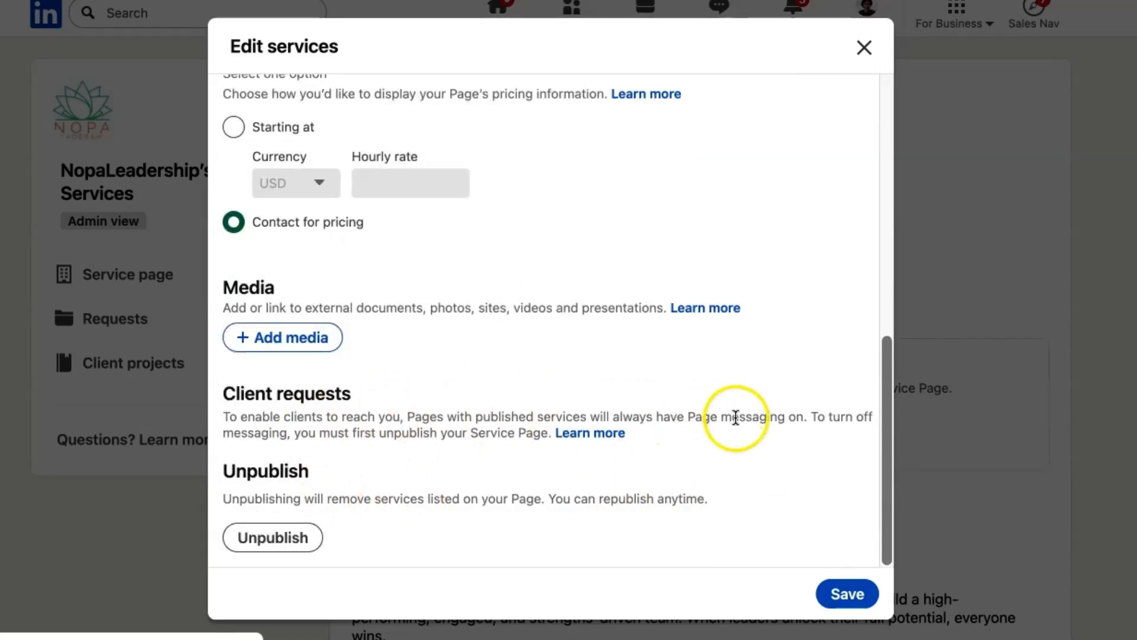
{"action": "left_click", "coordinate": [848, 595]}
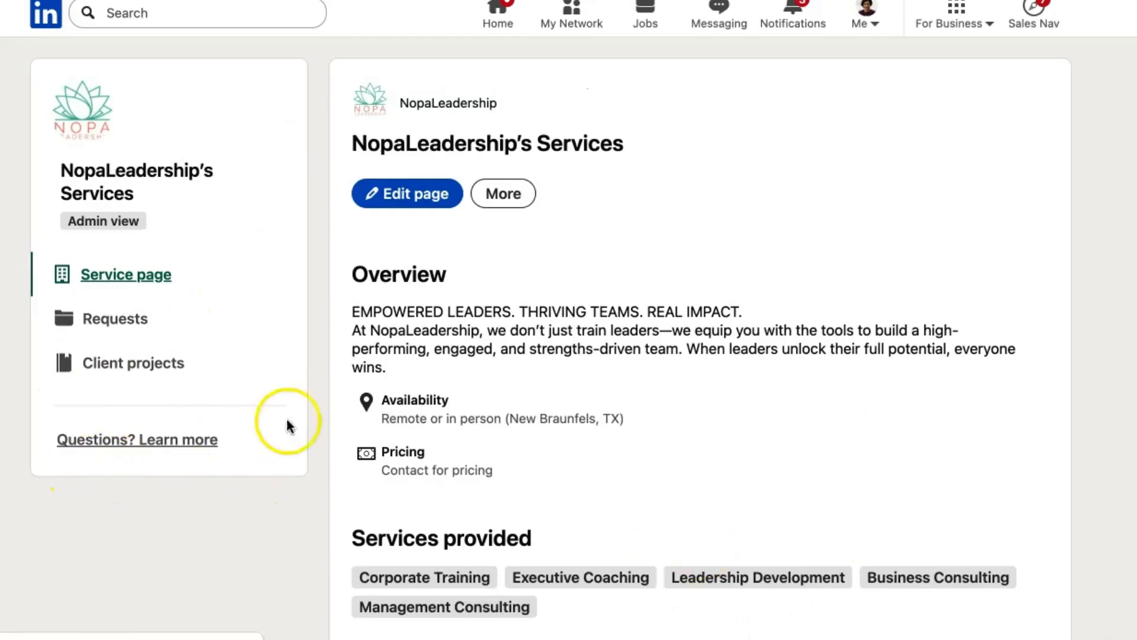
- View the service page as a client and examine its overview, services provided and media
{"action": "left_click", "coordinate": [515, 199]}
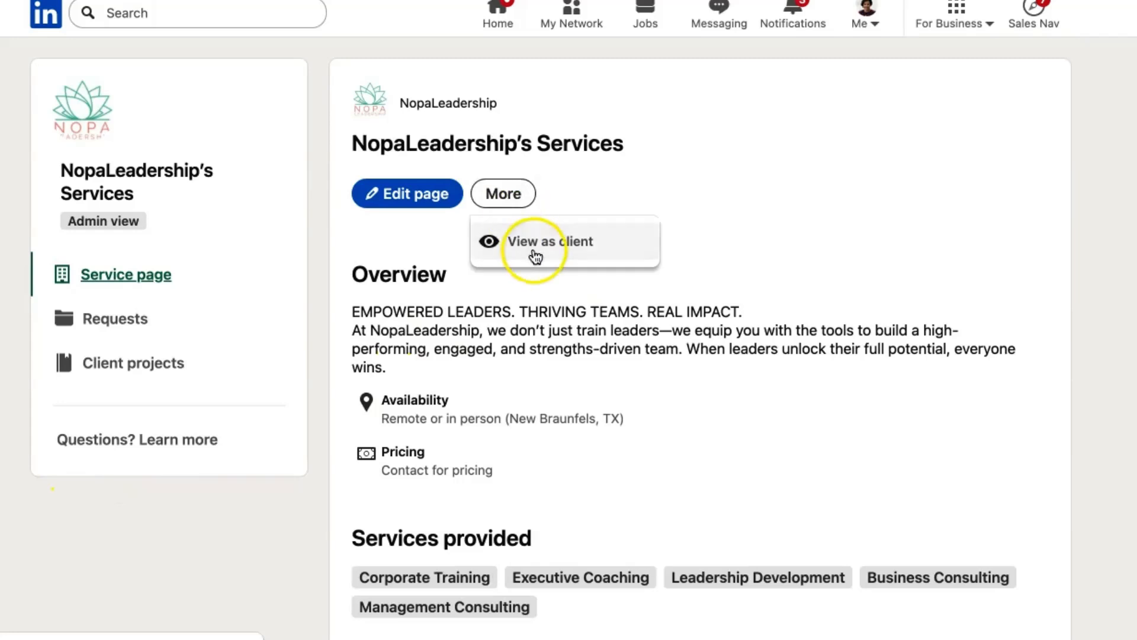
{"action": "left_click", "coordinate": [534, 251]}
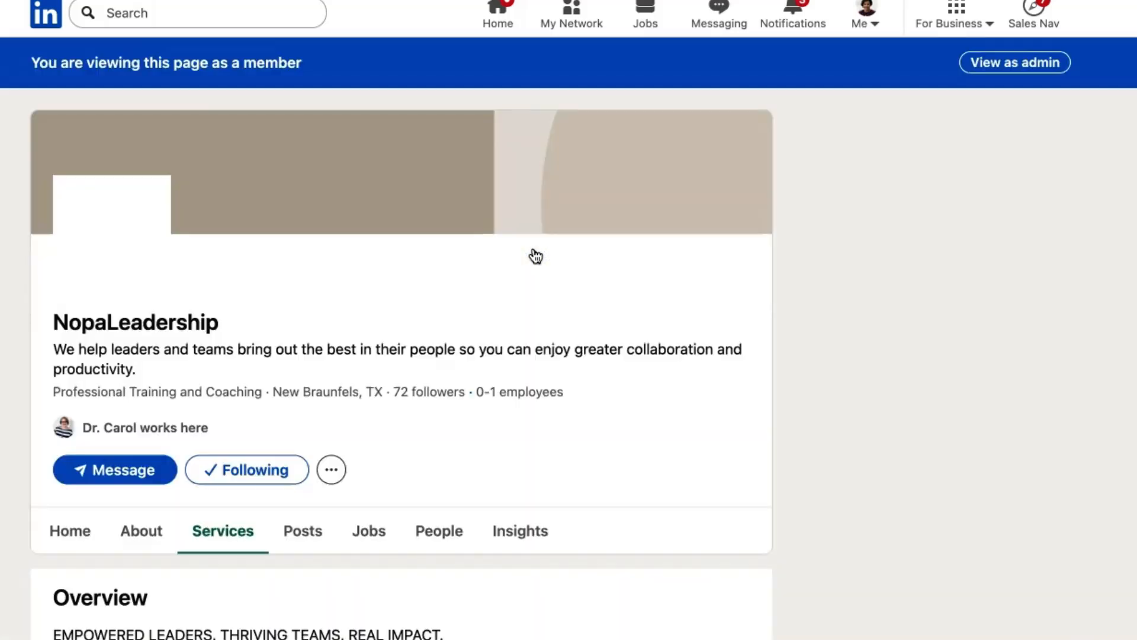
{"action": "scroll", "coordinate": [637, 431], "scroll_direction": "down", "scroll_amount": 8}
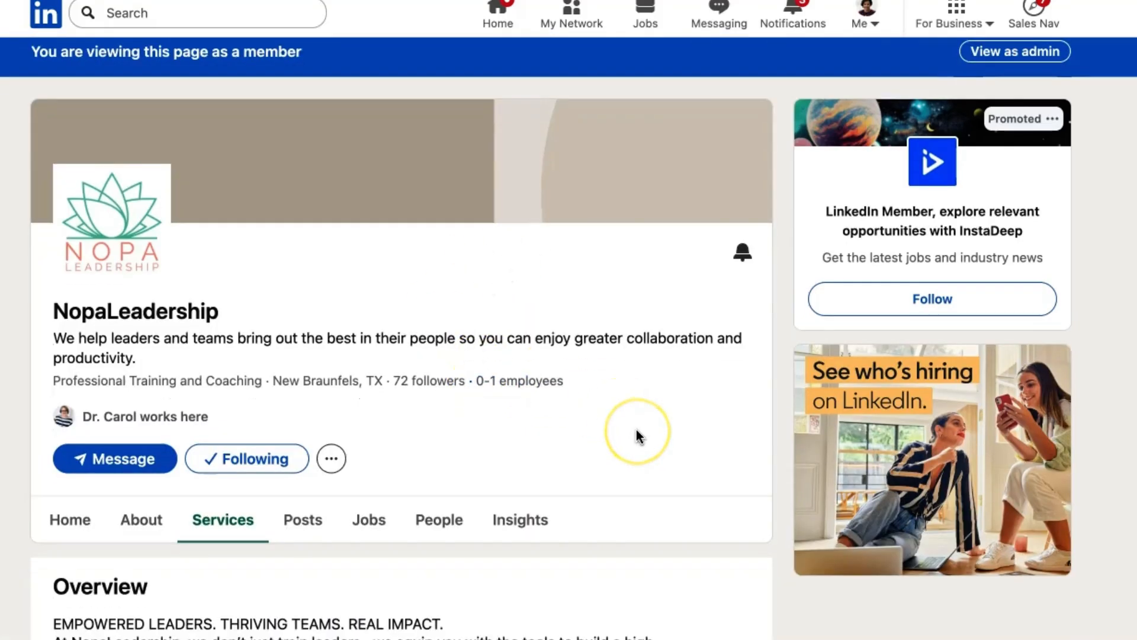
{"action": "scroll", "coordinate": [638, 436], "scroll_direction": "down", "scroll_amount": 8}
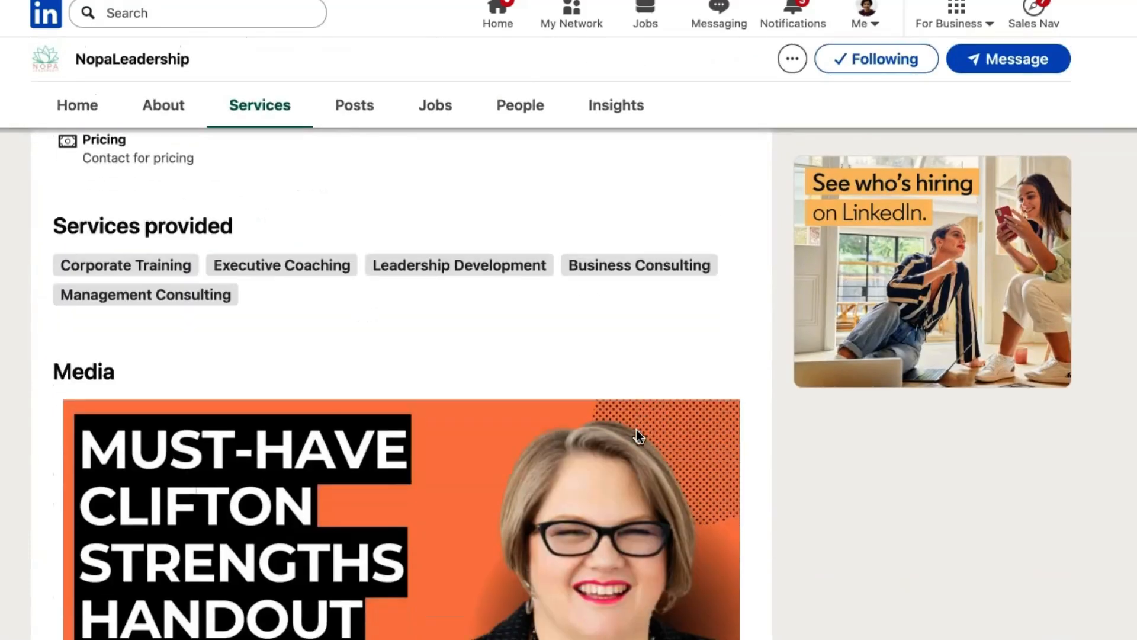
{"action": "scroll", "coordinate": [638, 436], "scroll_direction": "down", "scroll_amount": 5}
{"action": "scroll", "coordinate": [638, 436], "scroll_direction": "up", "scroll_amount": 20}
{"action": "scroll", "coordinate": [637, 437], "scroll_direction": "down", "scroll_amount": 1}
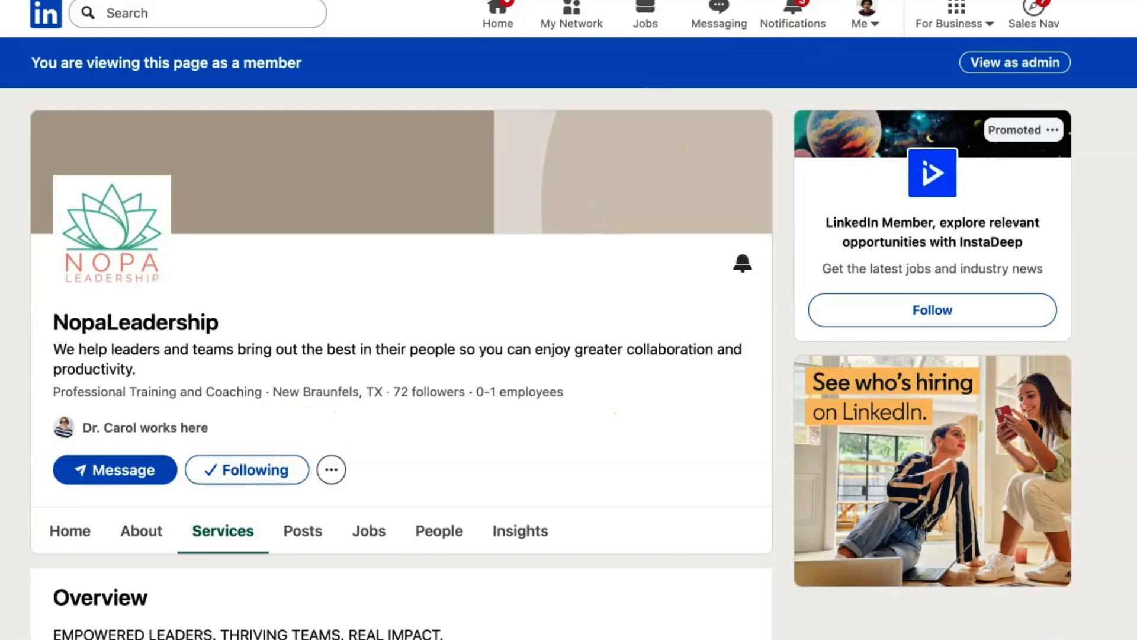
{"action": "scroll", "coordinate": [284, 608], "scroll_direction": "down", "scroll_amount": 7}
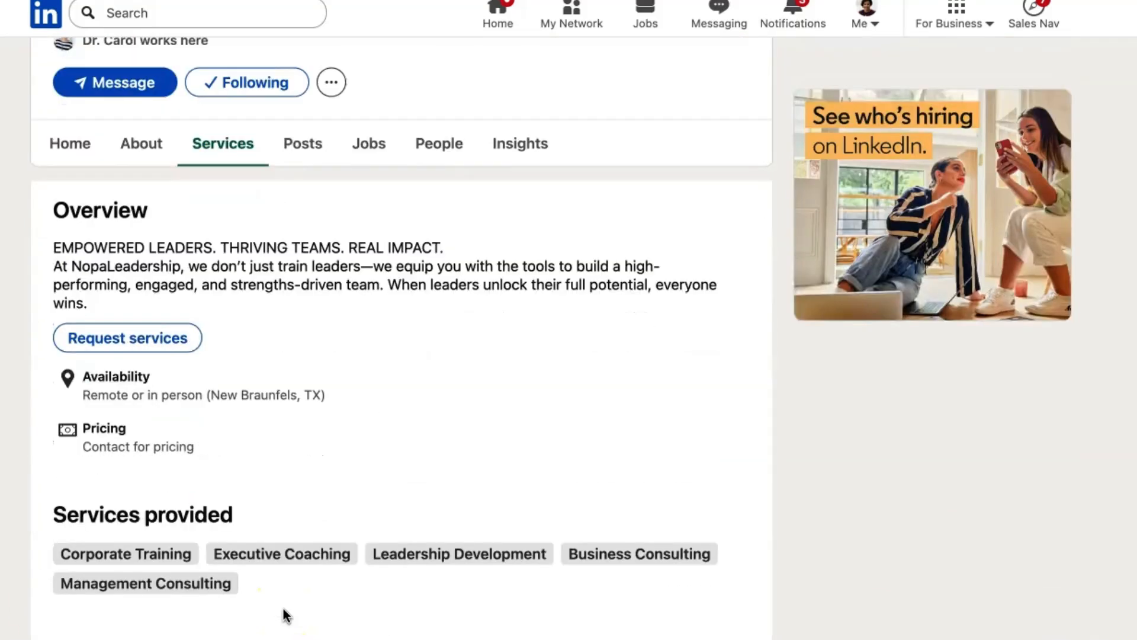
- Open the client's service request form, inspect the services offered for selection and close it without submitting
{"action": "left_click", "coordinate": [172, 336]}
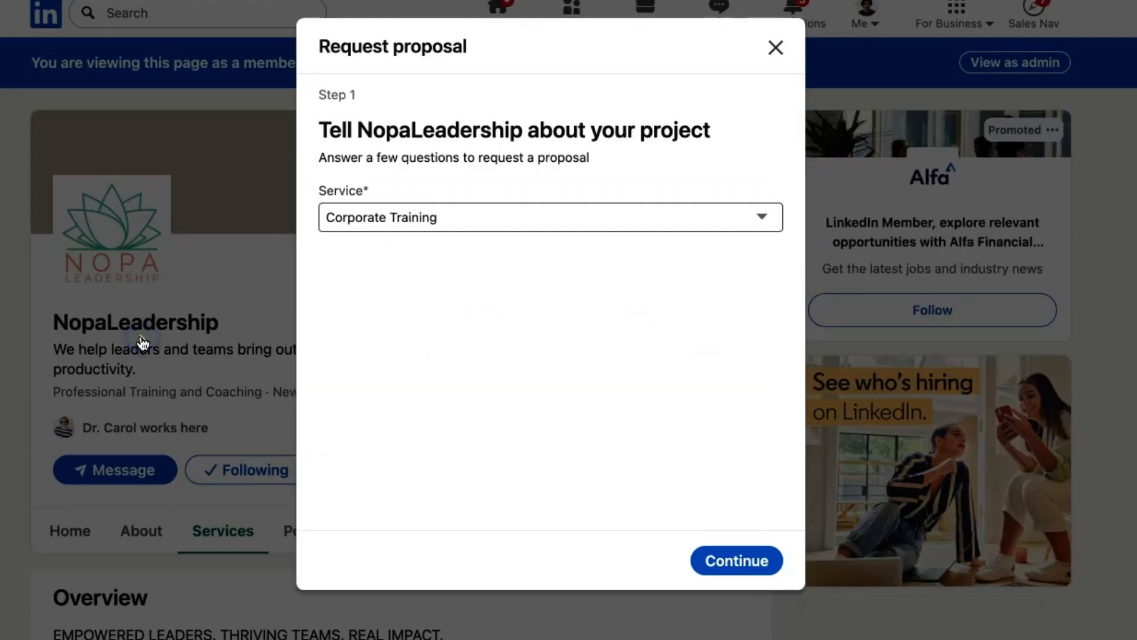
{"action": "left_click", "coordinate": [528, 215]}
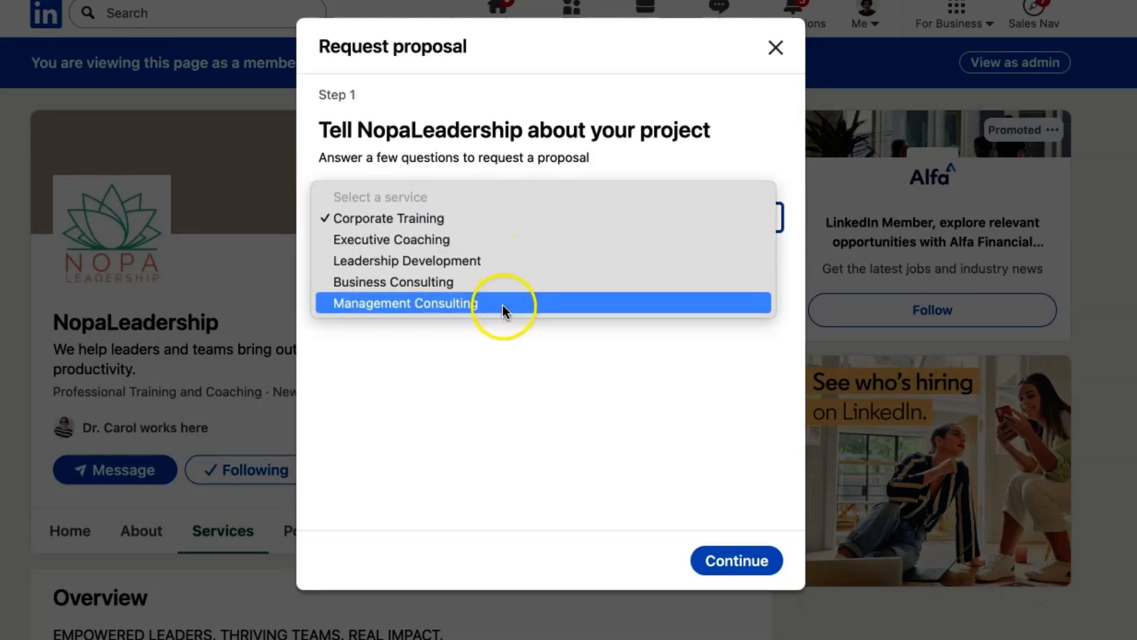
{"action": "left_click", "coordinate": [642, 153]}
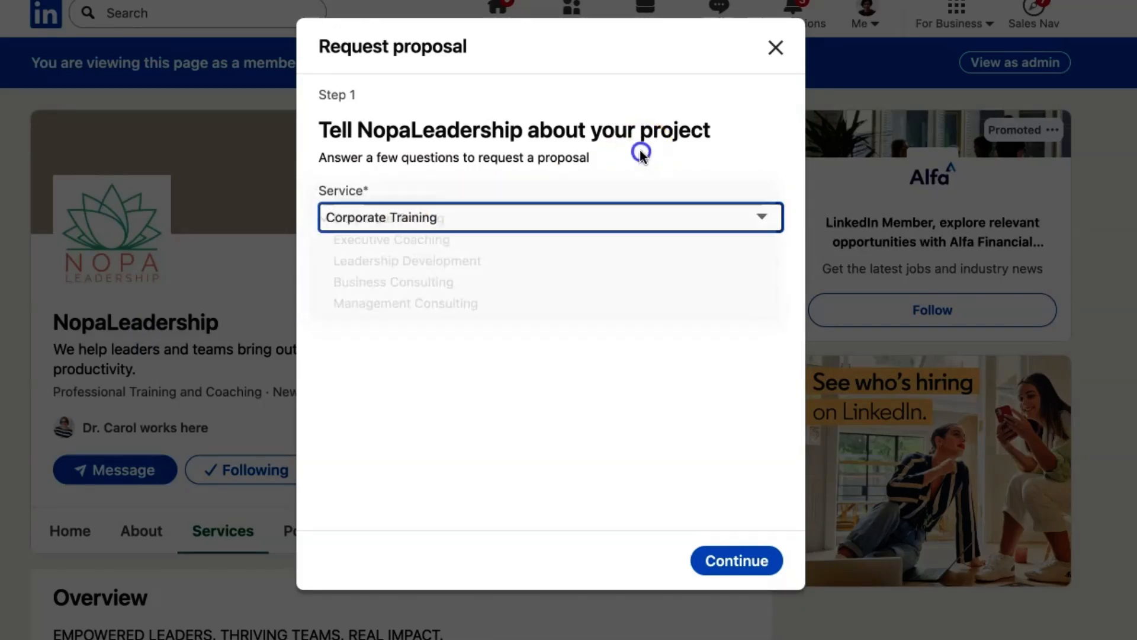
{"action": "left_click", "coordinate": [776, 48]}
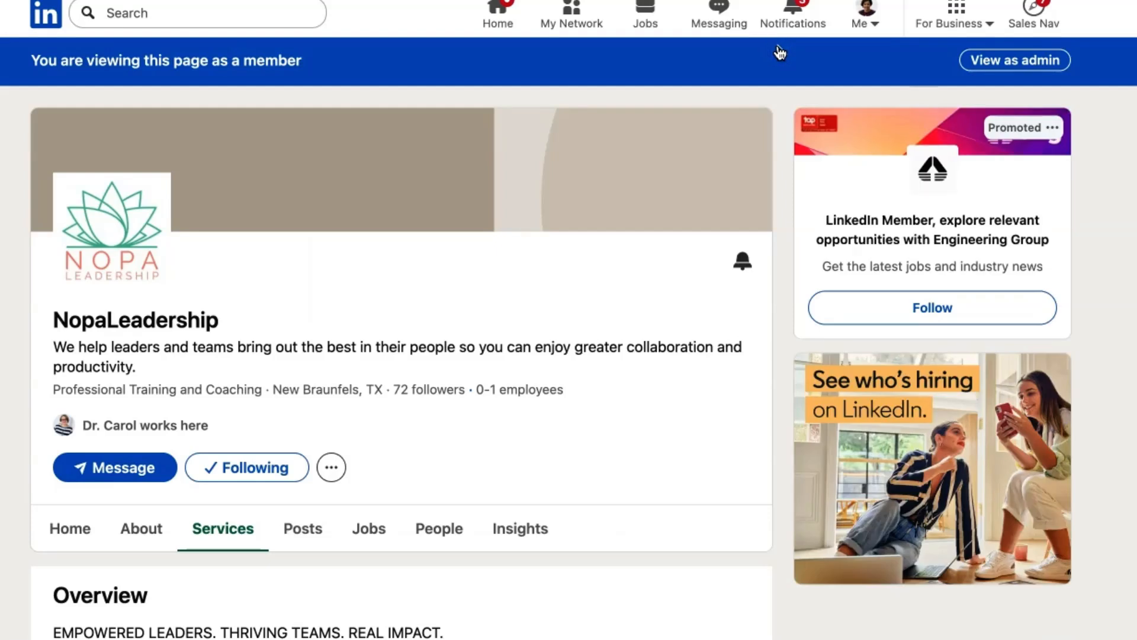
- Switch to the Video Content Marketing company page, look at the service request messages in its inbox and return to the dashboard
{"action": "left_click", "coordinate": [864, 16]}
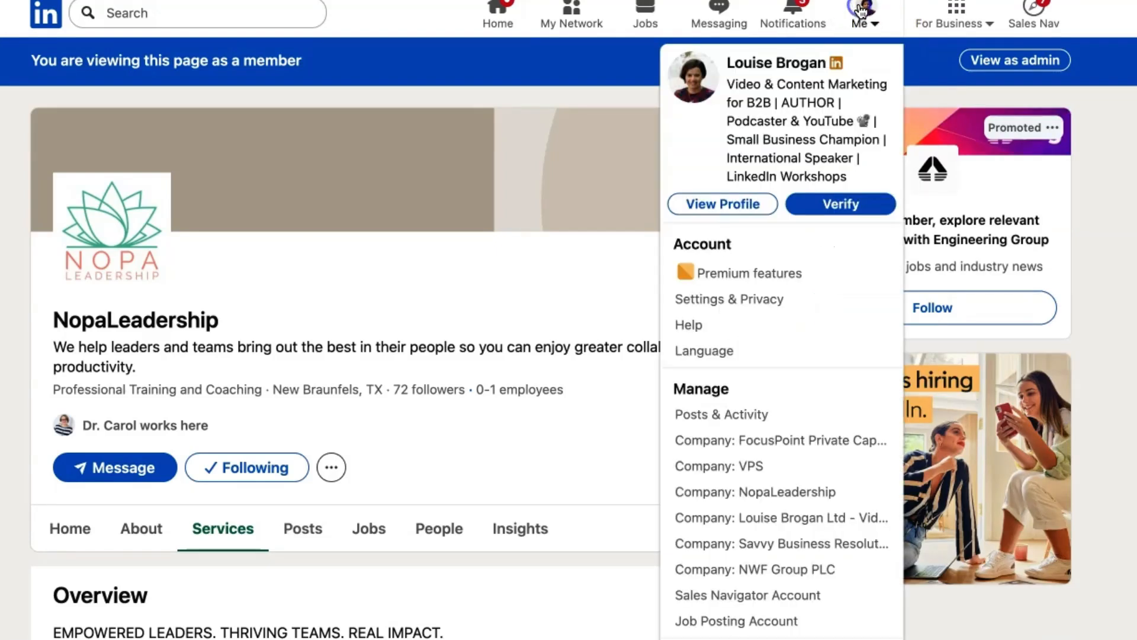
{"action": "left_click", "coordinate": [726, 517]}
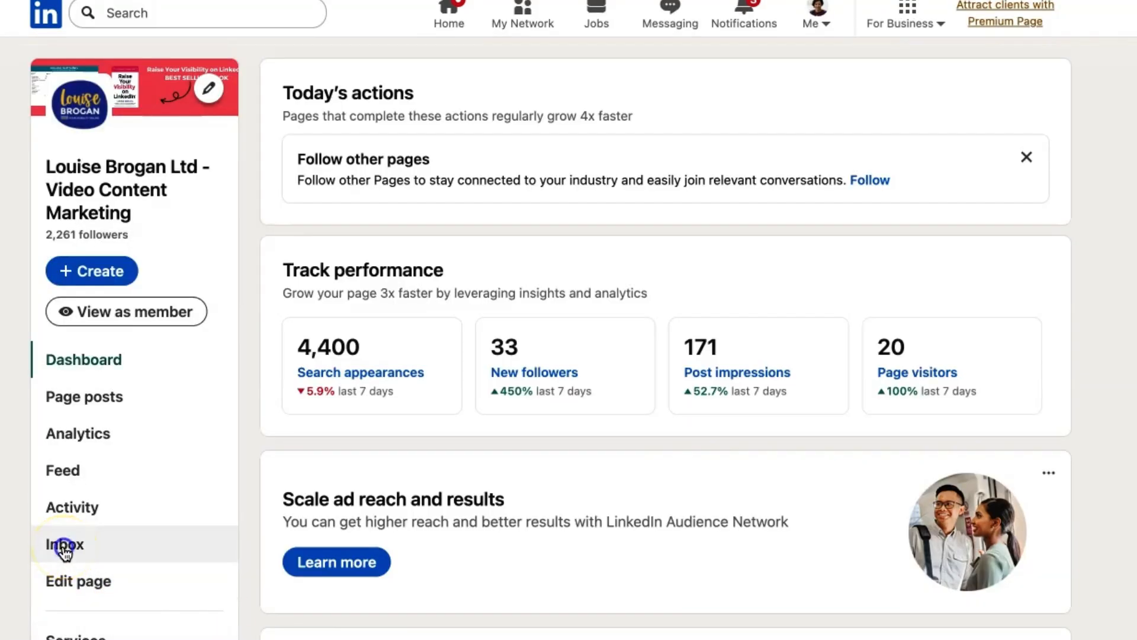
{"action": "left_click", "coordinate": [65, 548]}
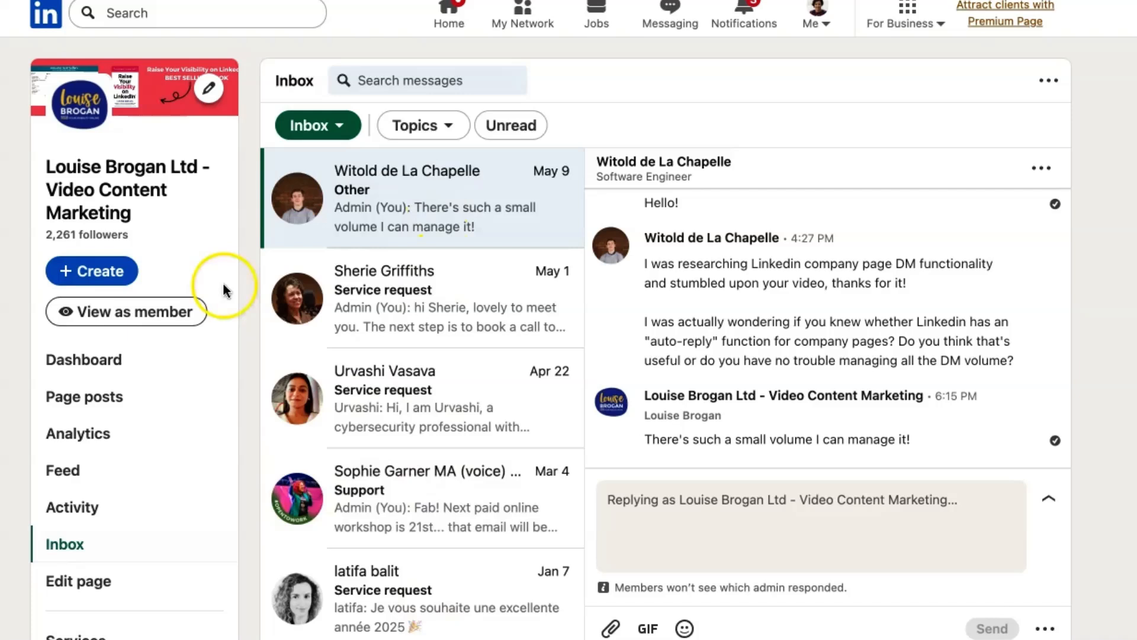
{"action": "left_click", "coordinate": [59, 363]}
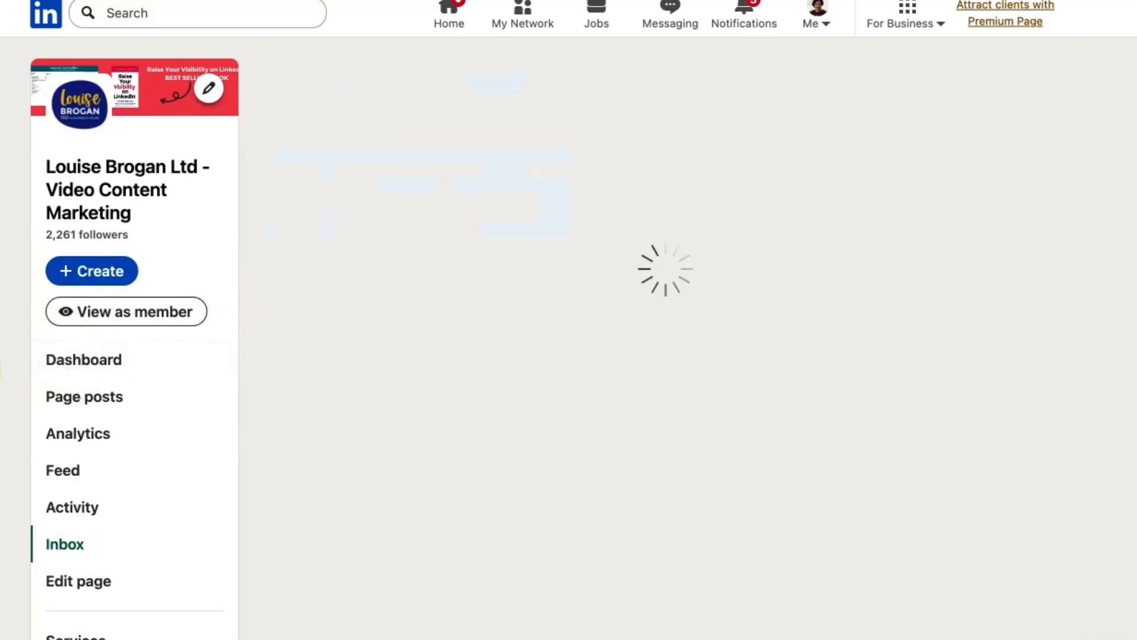